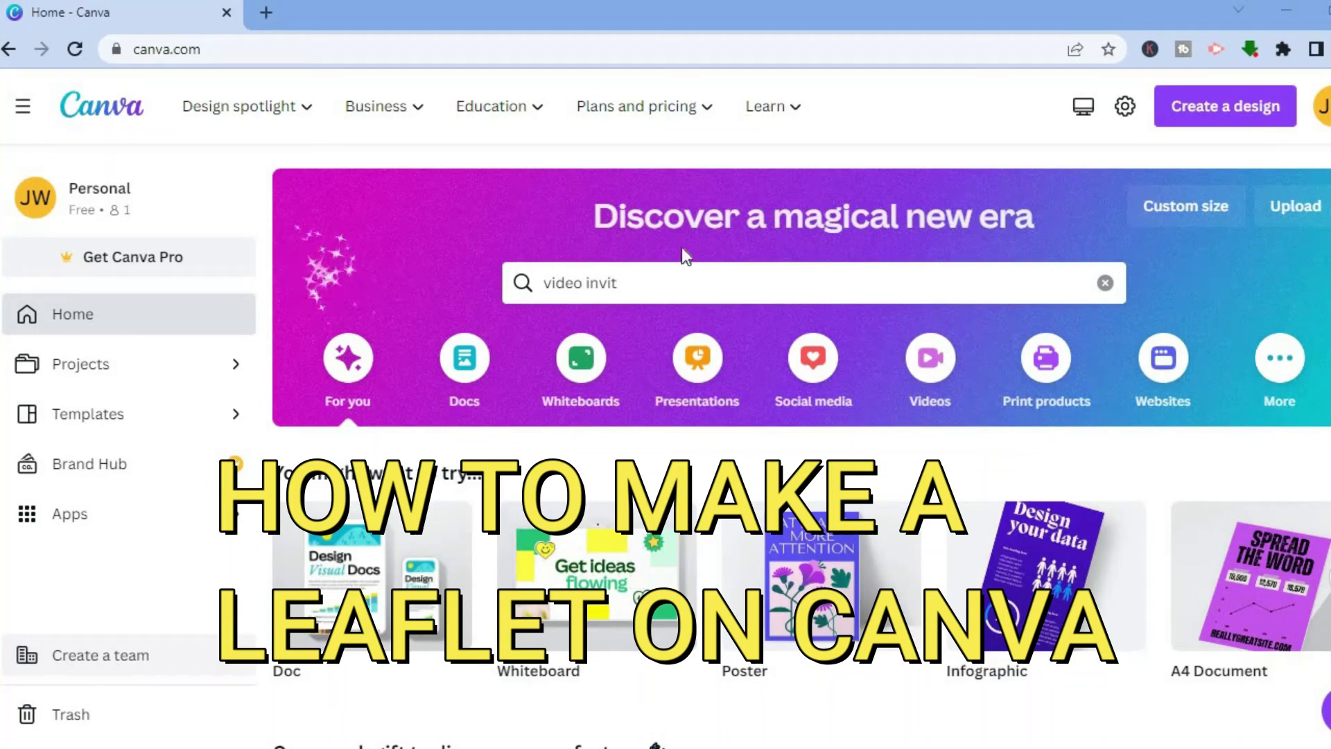
Step: Clear the old video invitation search and search templates for 'leaflet'
{"action": "left_click", "coordinate": [1106, 284]}
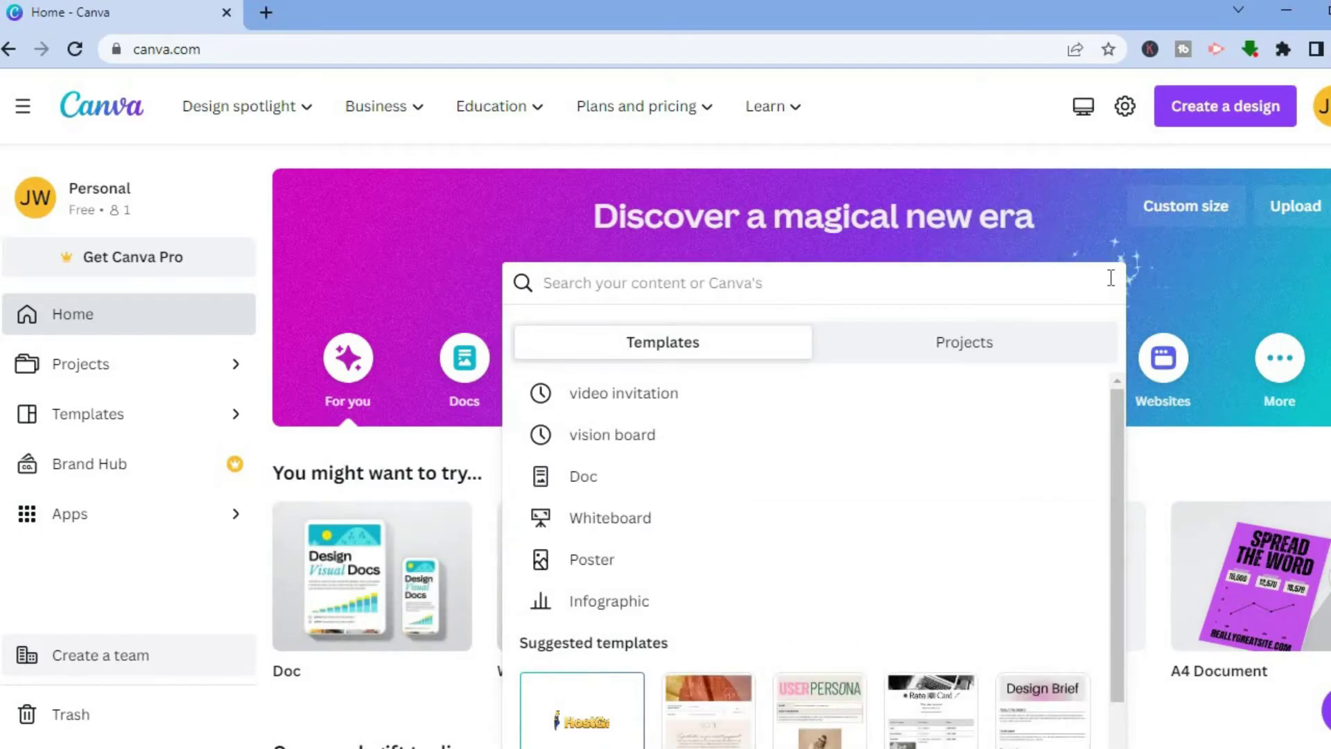
{"action": "left_click", "coordinate": [1158, 244]}
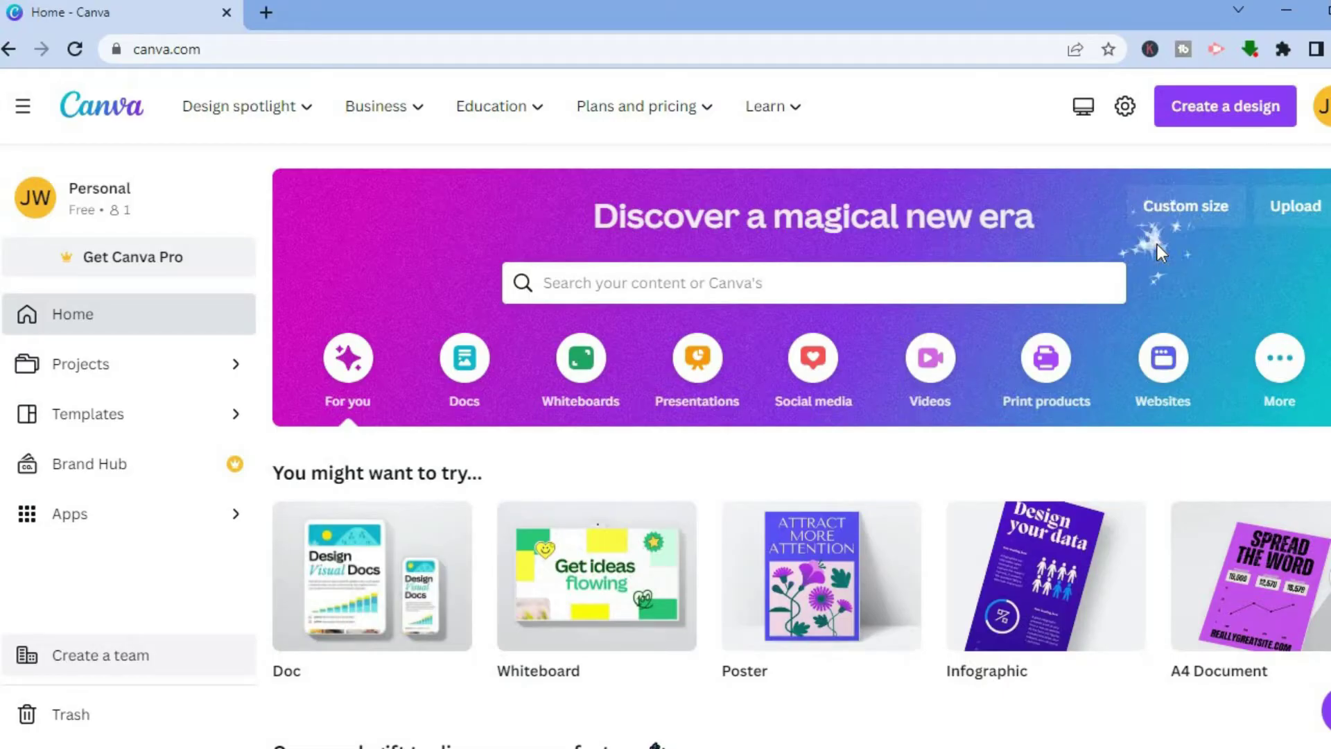
{"action": "left_click", "coordinate": [902, 289]}
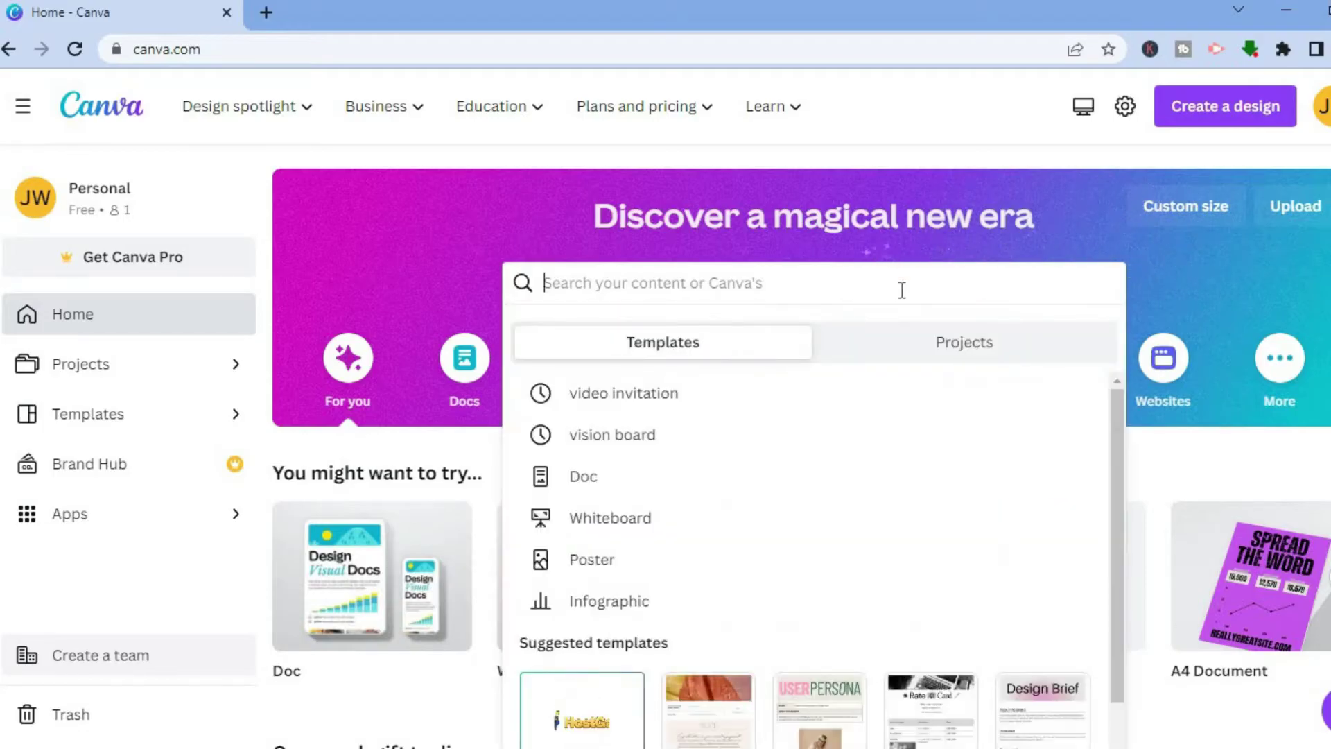
{"action": "type", "text": "leaflet"}
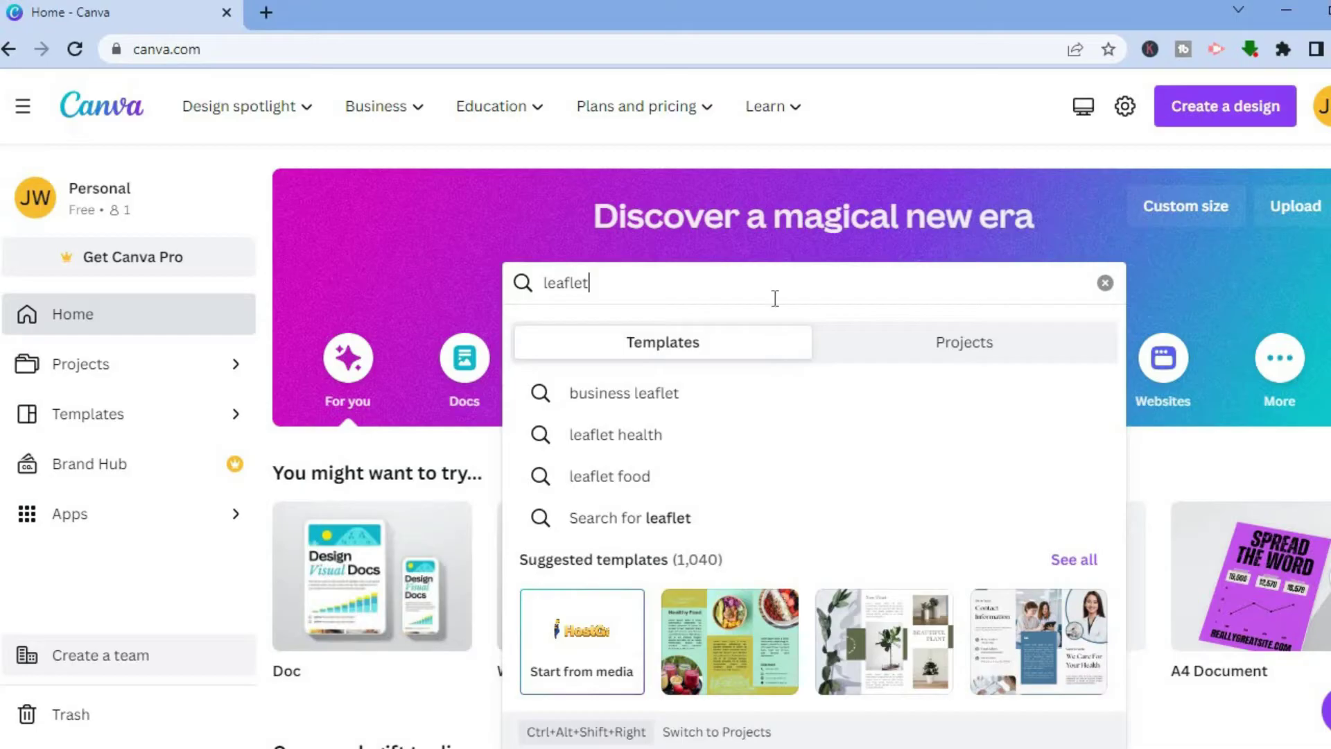
{"action": "key", "text": "Return"}
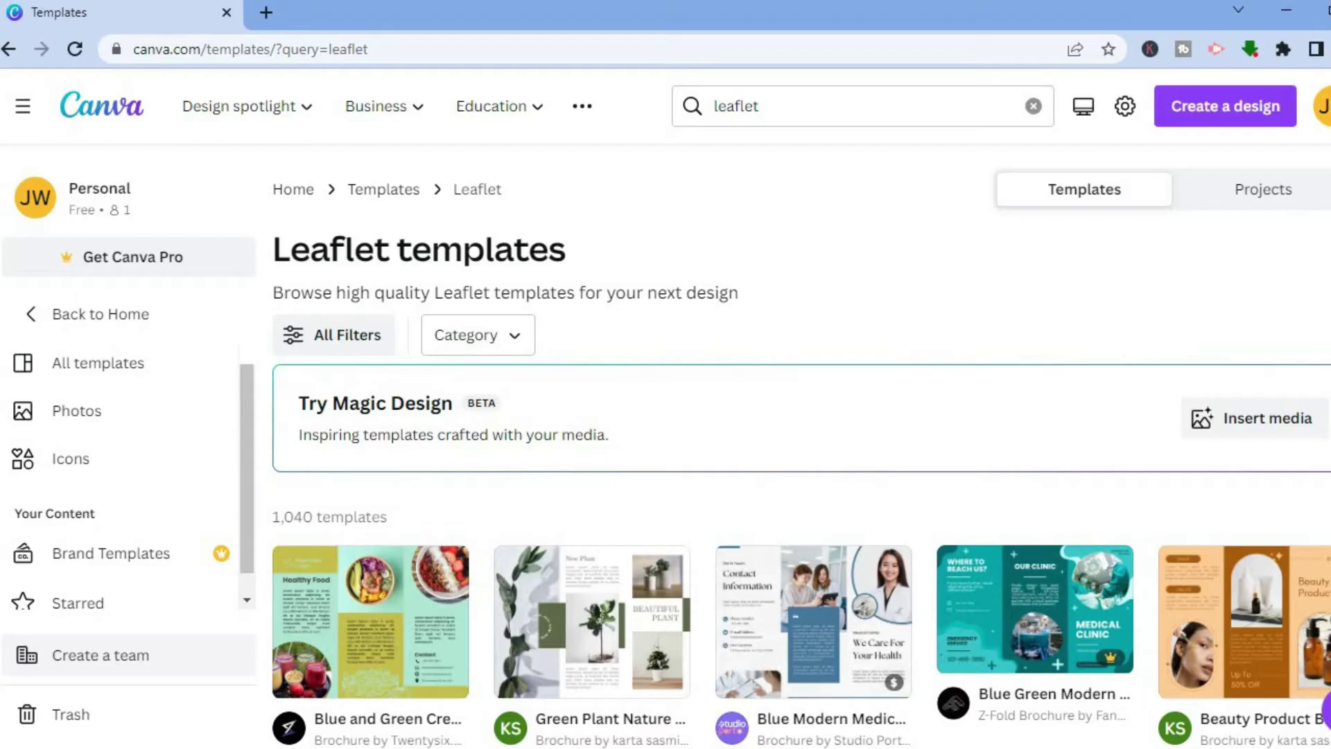
Step: Browse the leaflet results and open the Blue and Green Creative Healthy Food Trifold Brochure
{"action": "scroll", "coordinate": [363, 290], "scroll_direction": "down", "scroll_amount": 3}
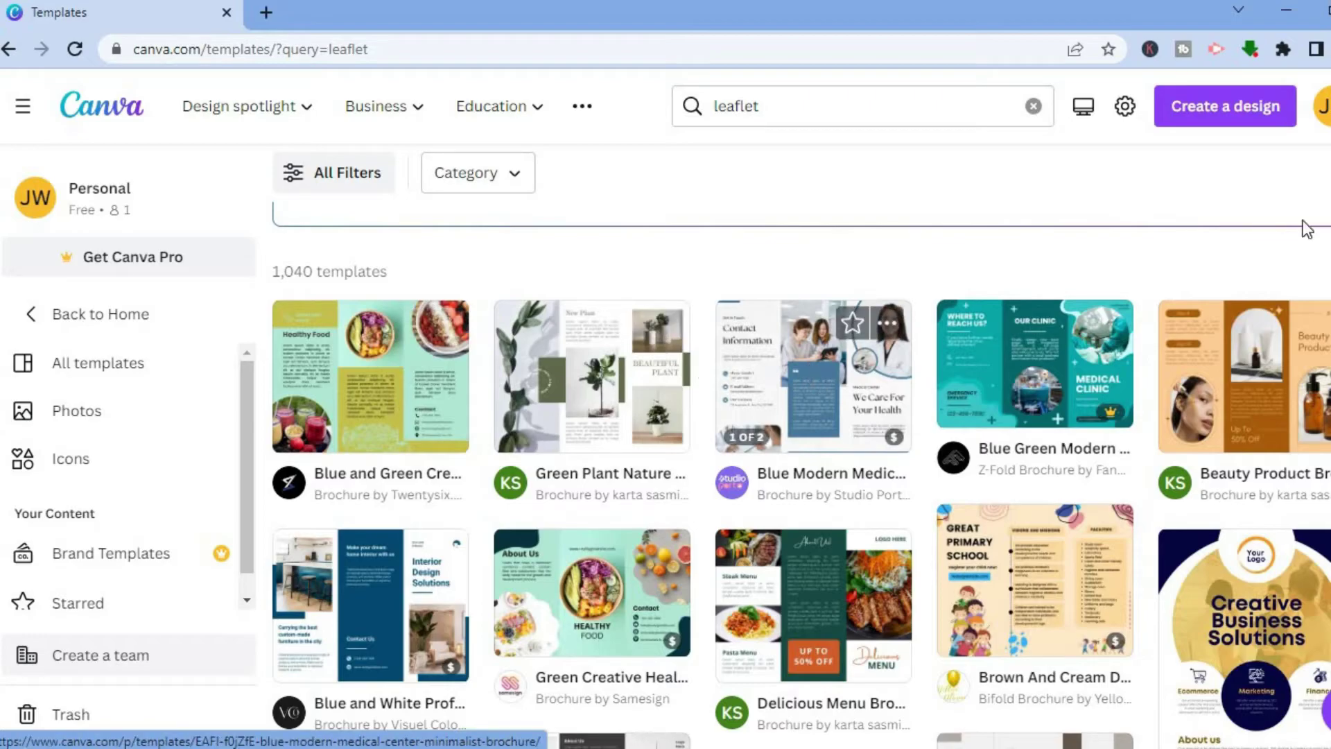
{"action": "scroll", "coordinate": [801, 444], "scroll_direction": "down", "scroll_amount": 3}
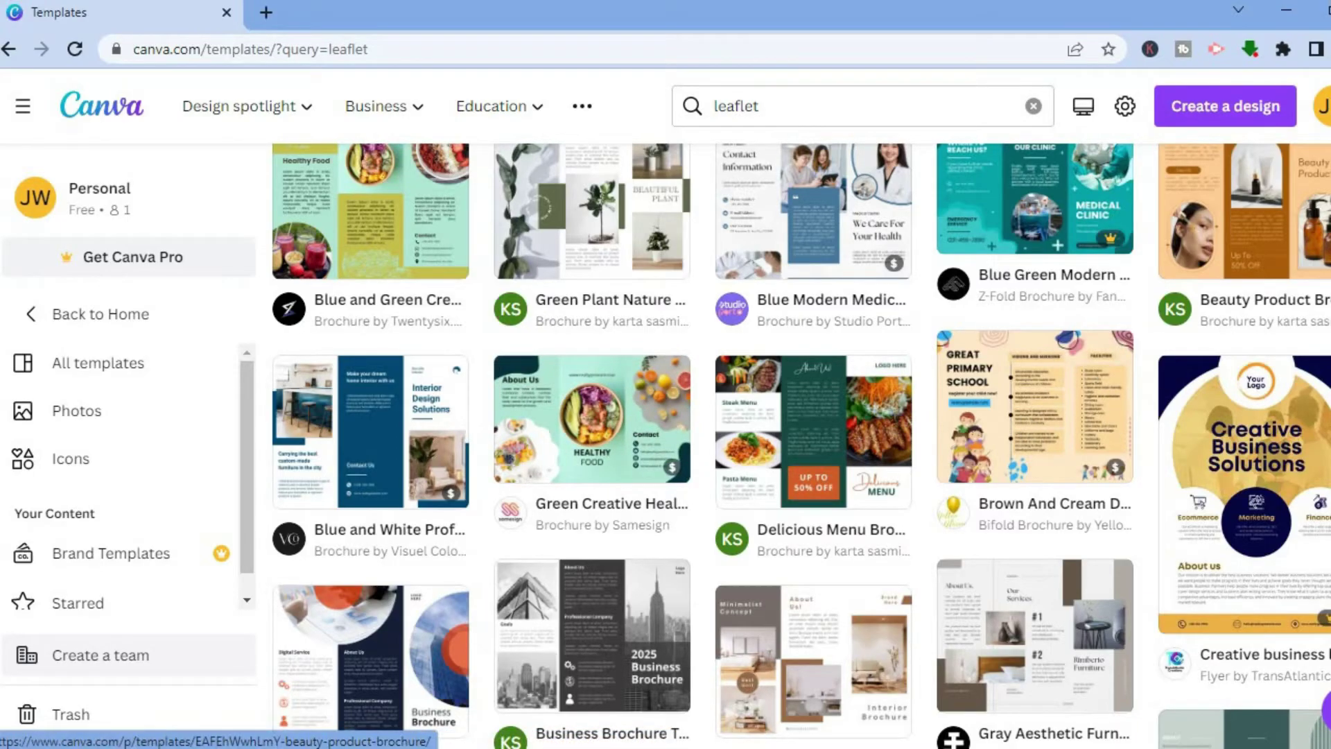
{"action": "scroll", "coordinate": [801, 444], "scroll_direction": "down", "scroll_amount": 5}
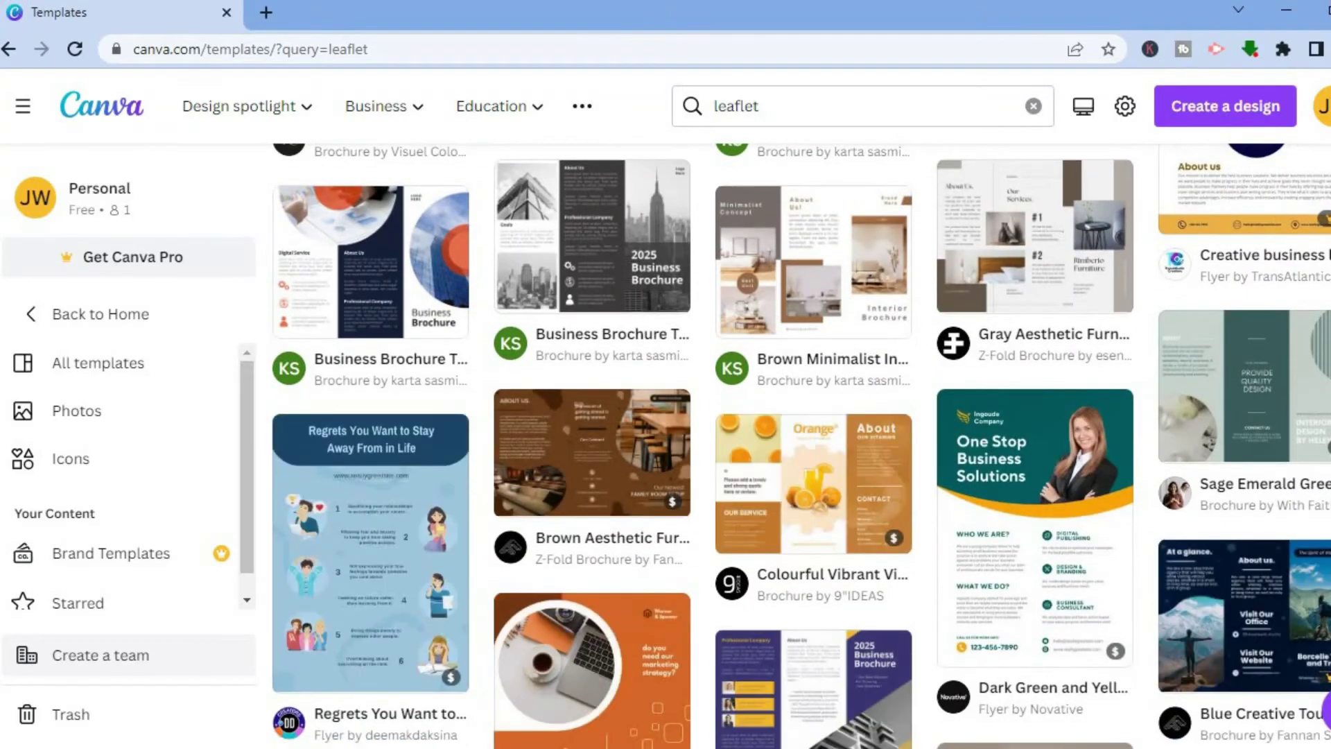
{"action": "scroll", "coordinate": [800, 444], "scroll_direction": "down", "scroll_amount": 3}
{"action": "scroll", "coordinate": [801, 443], "scroll_direction": "down", "scroll_amount": 2}
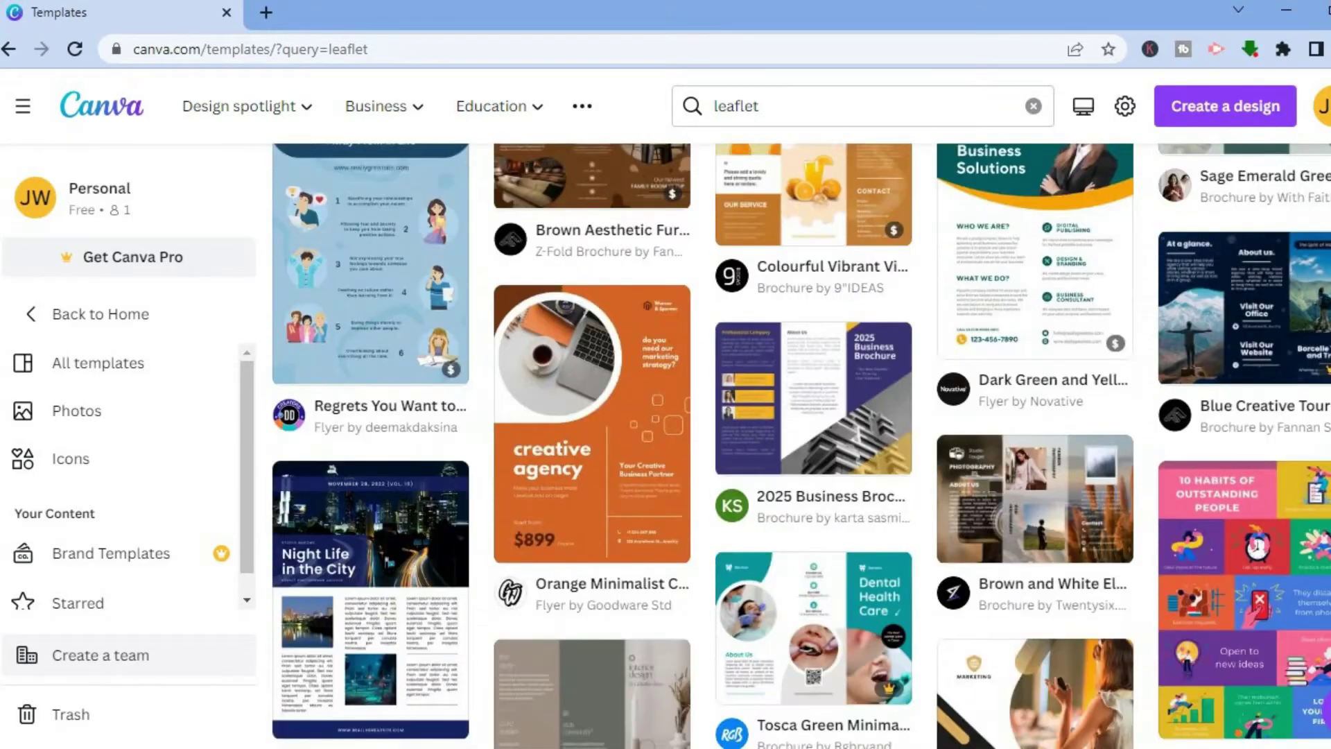
{"action": "scroll", "coordinate": [801, 444], "scroll_direction": "down", "scroll_amount": 2}
{"action": "scroll", "coordinate": [800, 444], "scroll_direction": "down", "scroll_amount": 1}
{"action": "scroll", "coordinate": [846, 333], "scroll_direction": "up", "scroll_amount": 1}
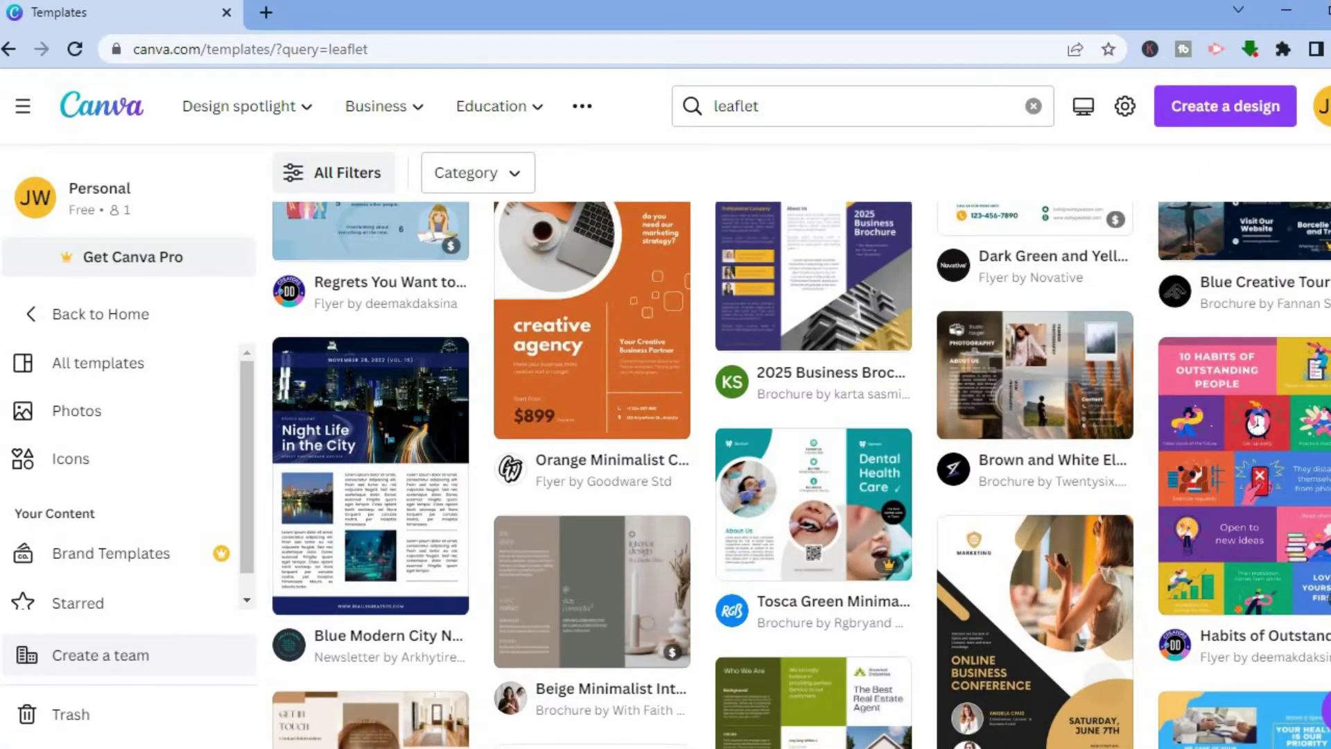
{"action": "scroll", "coordinate": [801, 474], "scroll_direction": "up", "scroll_amount": 8}
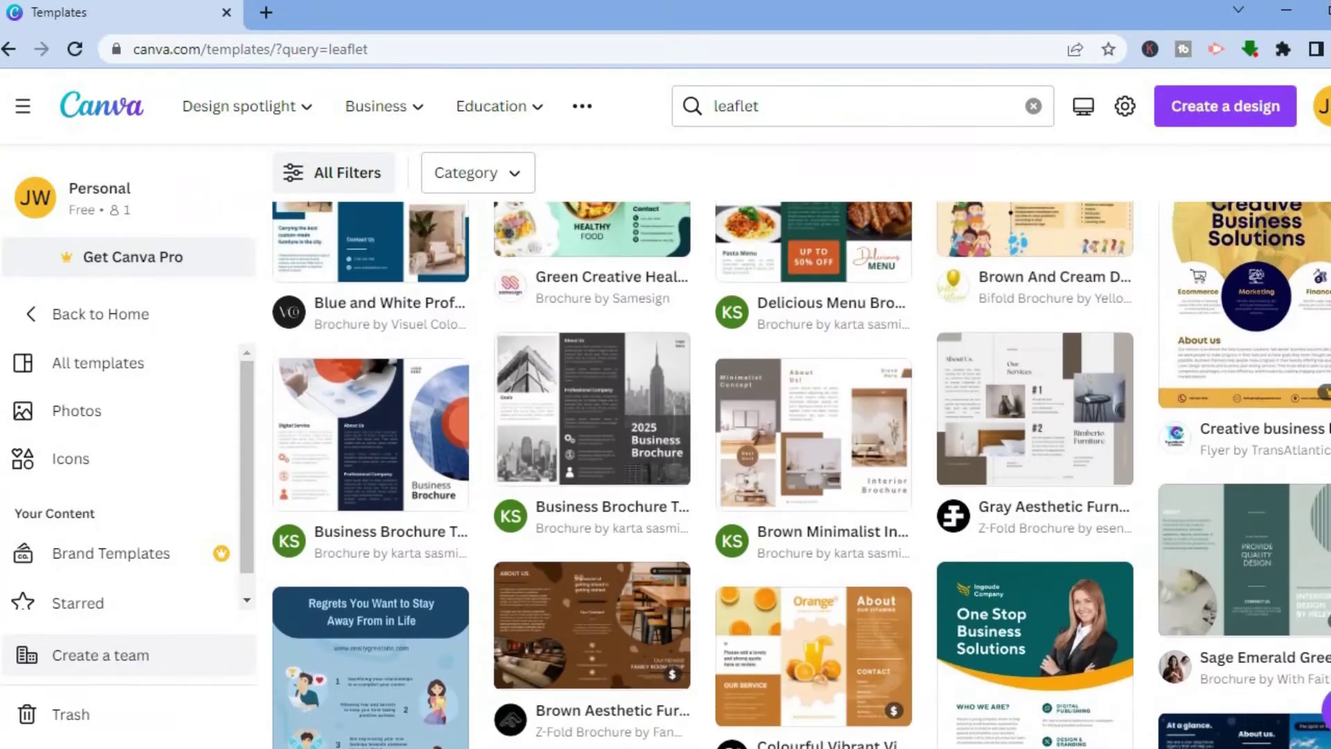
{"action": "scroll", "coordinate": [801, 474], "scroll_direction": "up", "scroll_amount": 10}
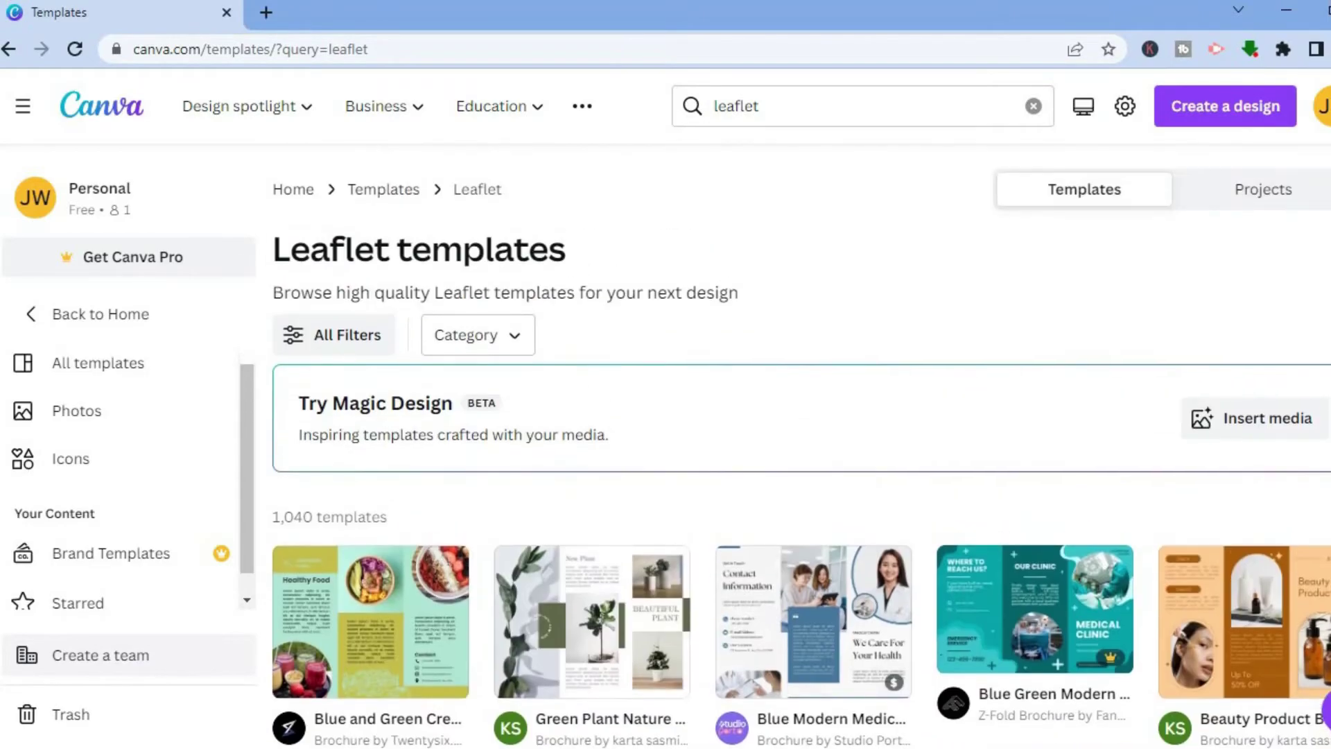
{"action": "left_click", "coordinate": [354, 626]}
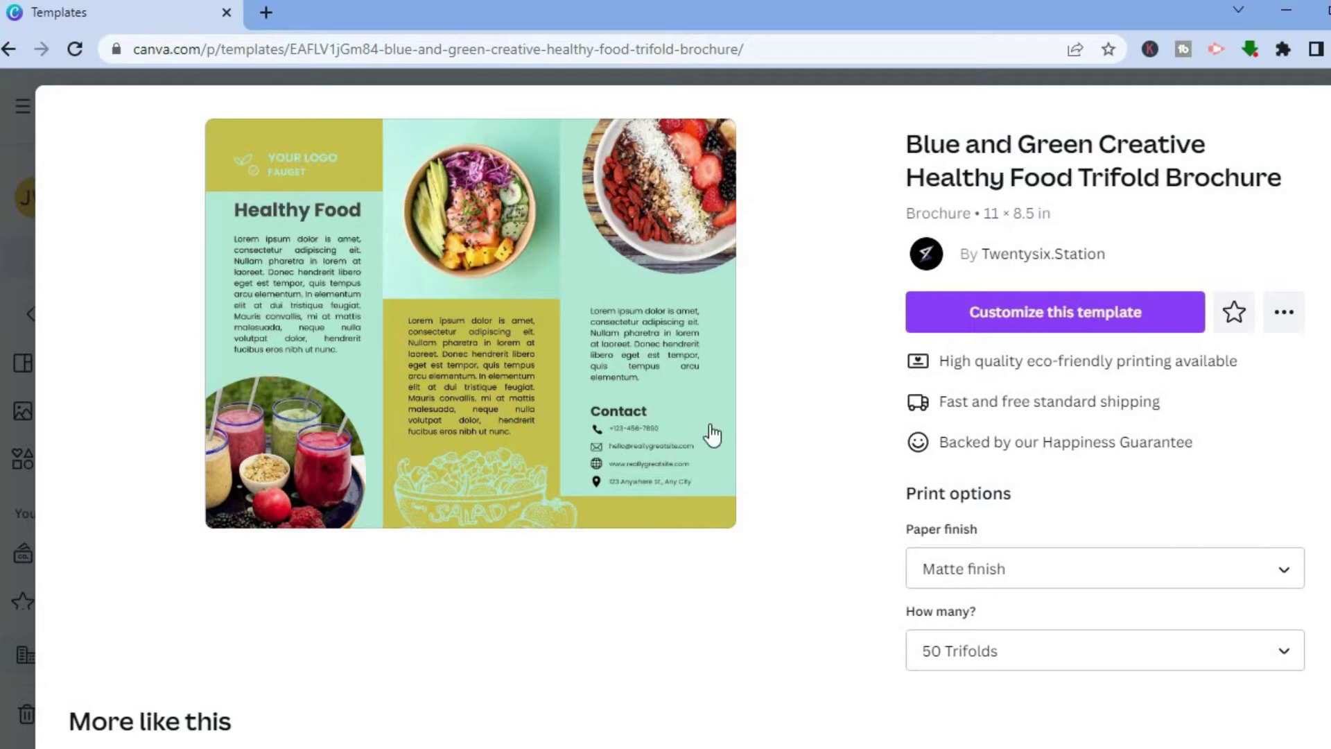
Step: Choose 'Customize this template' to open the healthy-food trifold brochure in the editor
{"action": "left_click", "coordinate": [1023, 314]}
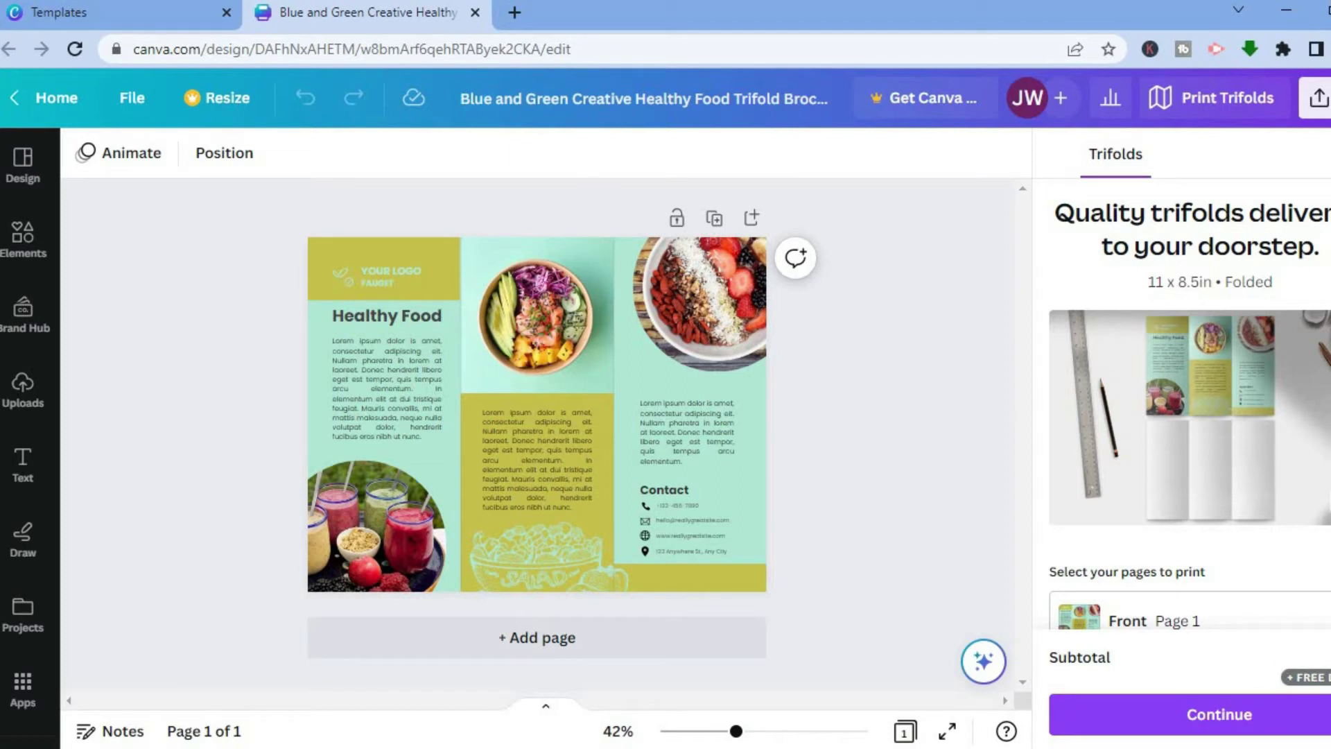
Step: Look through the Print Trifolds options, then dismiss the panel to leave the brochure alone
{"action": "scroll", "coordinate": [1190, 402], "scroll_direction": "down", "scroll_amount": 4}
{"action": "scroll", "coordinate": [1160, 444], "scroll_direction": "down", "scroll_amount": 4}
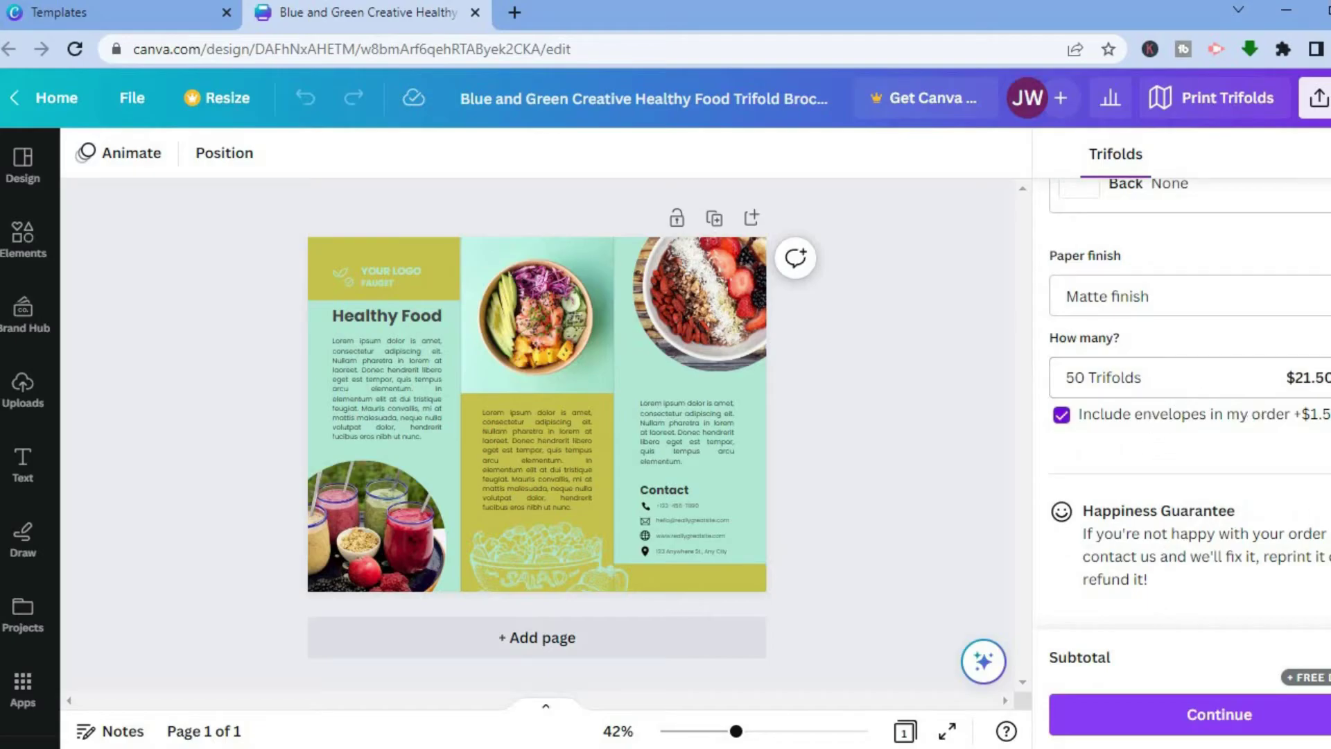
{"action": "scroll", "coordinate": [1190, 416], "scroll_direction": "down", "scroll_amount": 1}
{"action": "scroll", "coordinate": [1189, 416], "scroll_direction": "up", "scroll_amount": 4}
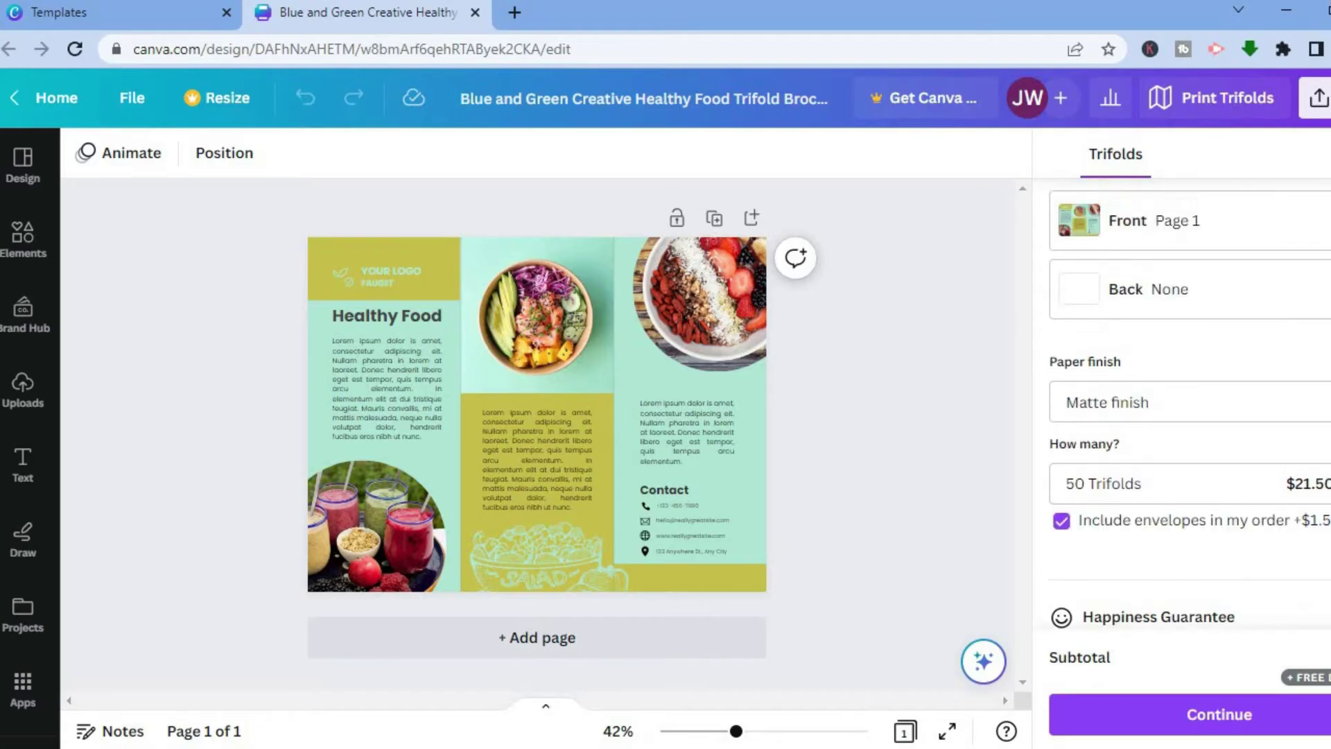
{"action": "scroll", "coordinate": [1189, 416], "scroll_direction": "up", "scroll_amount": 4}
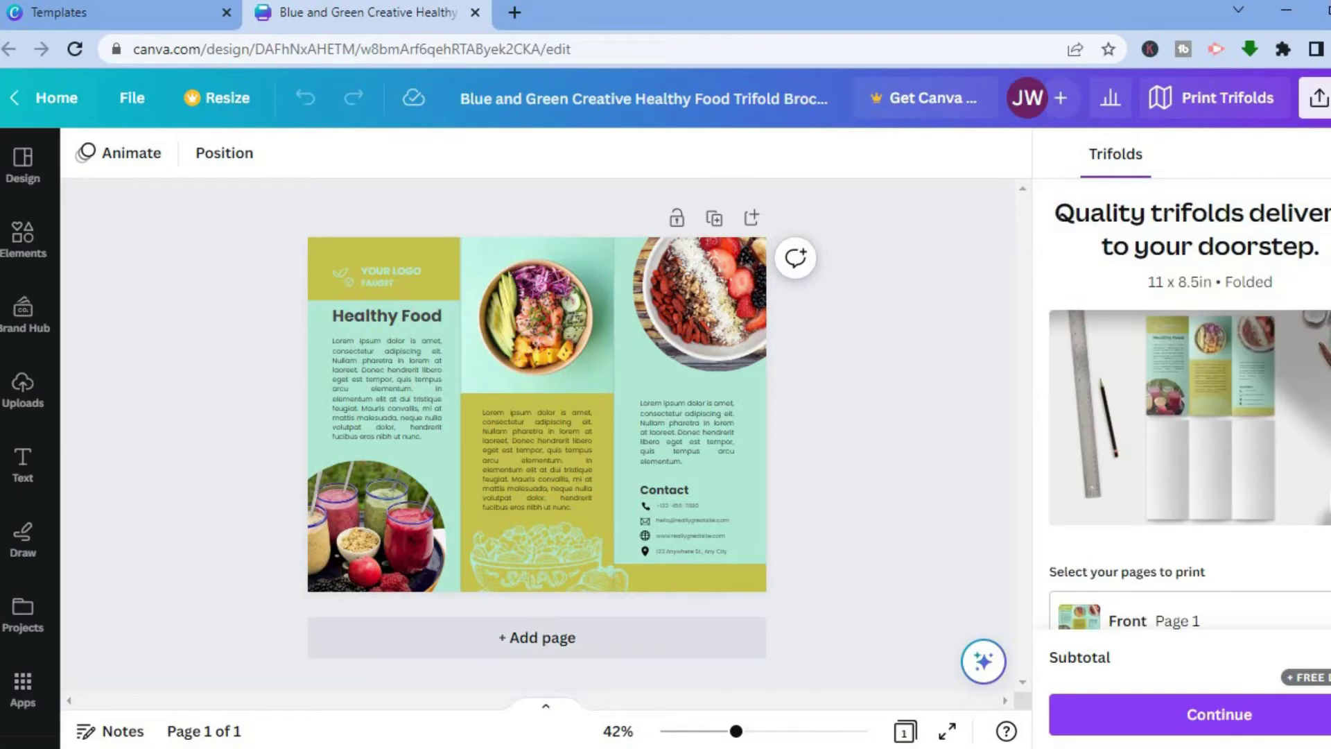
{"action": "left_click", "coordinate": [920, 319]}
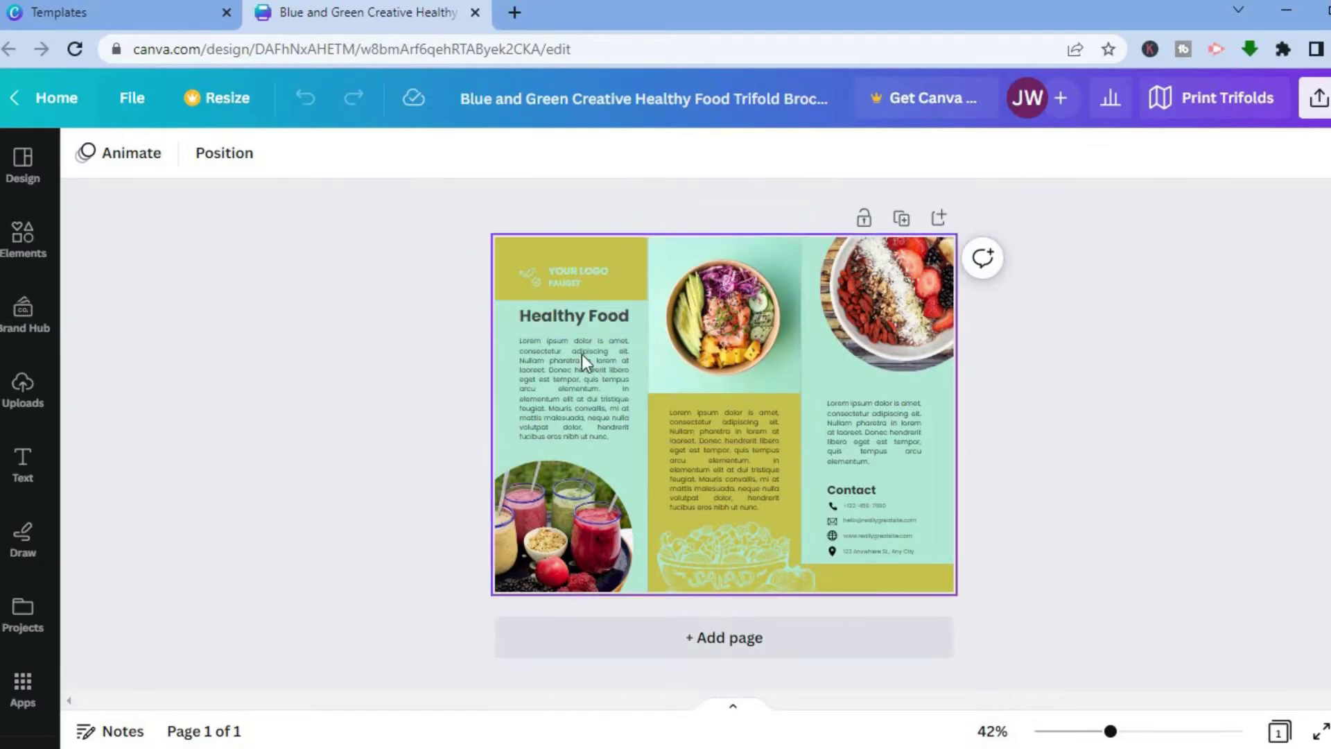
Step: Replace the 'YOUR LOGO' placeholder text with 'SIMPLE' and start a second line
{"action": "left_click", "coordinate": [585, 273]}
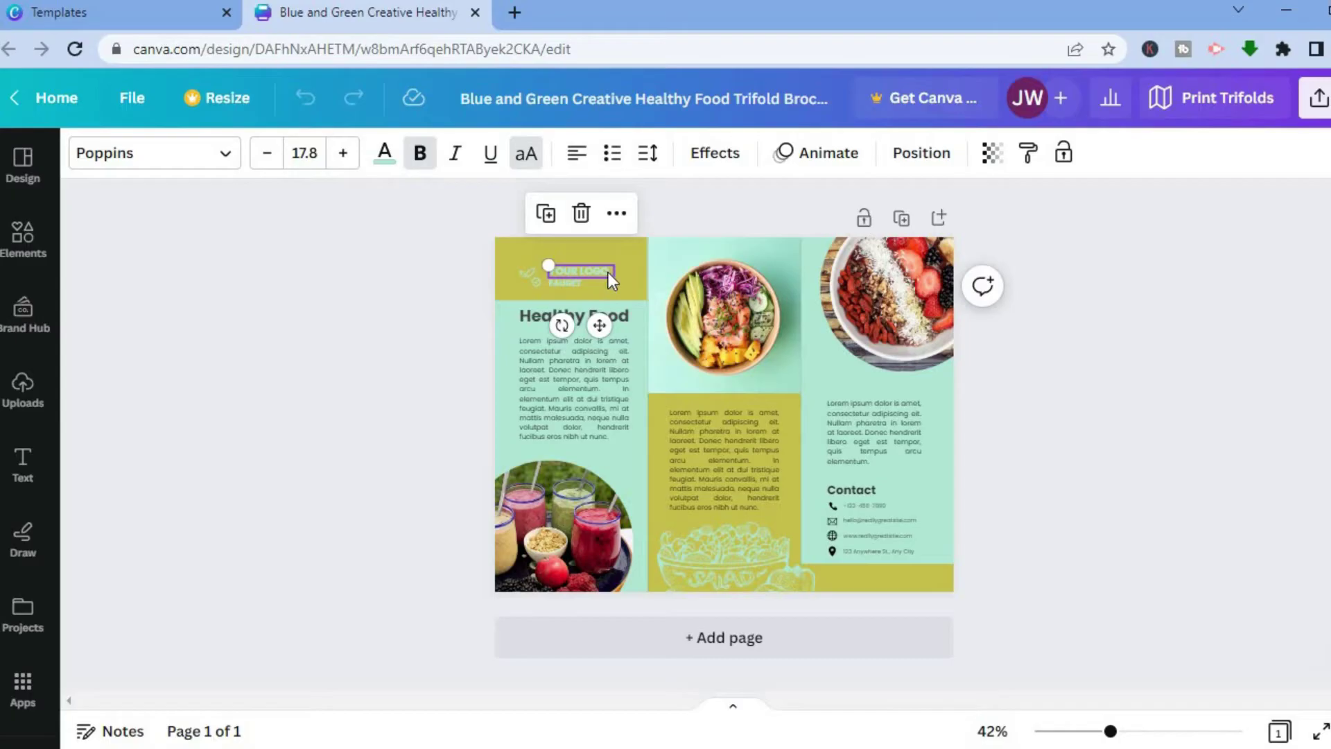
{"action": "double_click", "coordinate": [609, 272]}
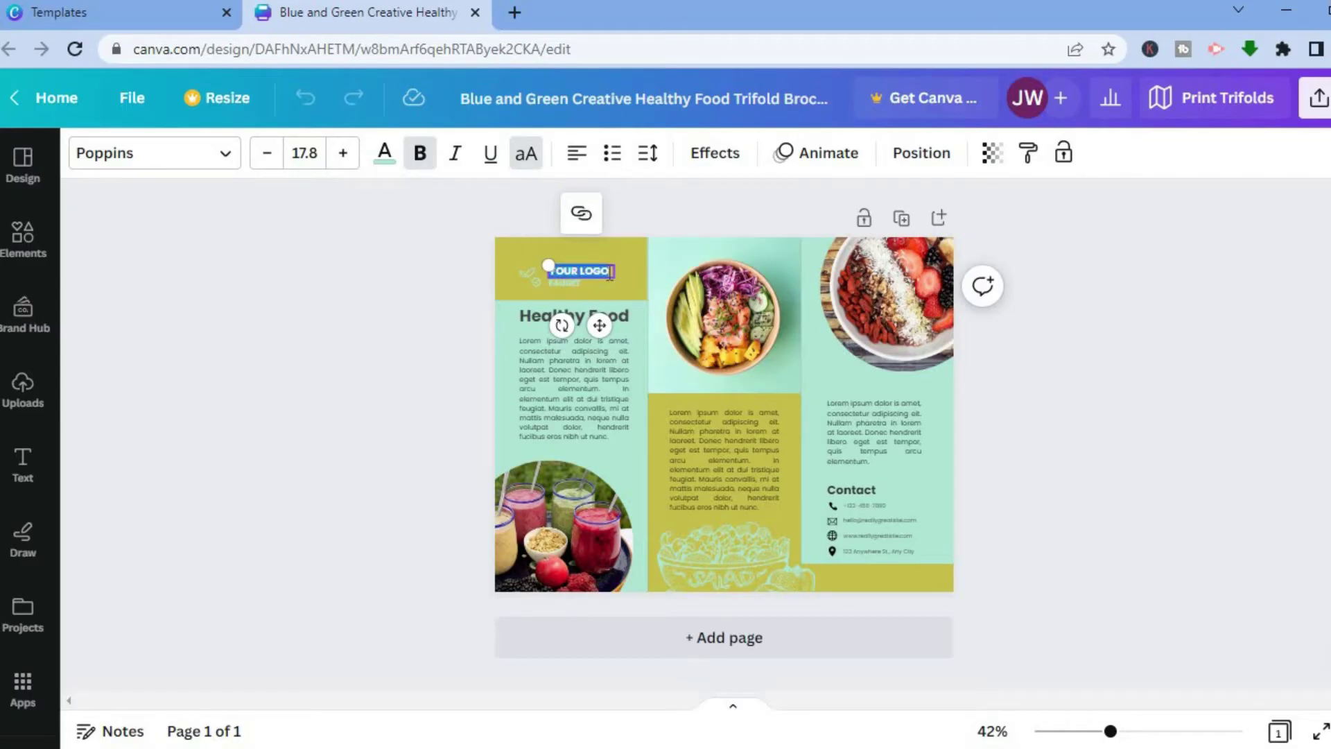
{"action": "key", "text": "BackSpace"}
{"action": "type", "text": "SIMPLE AN"}
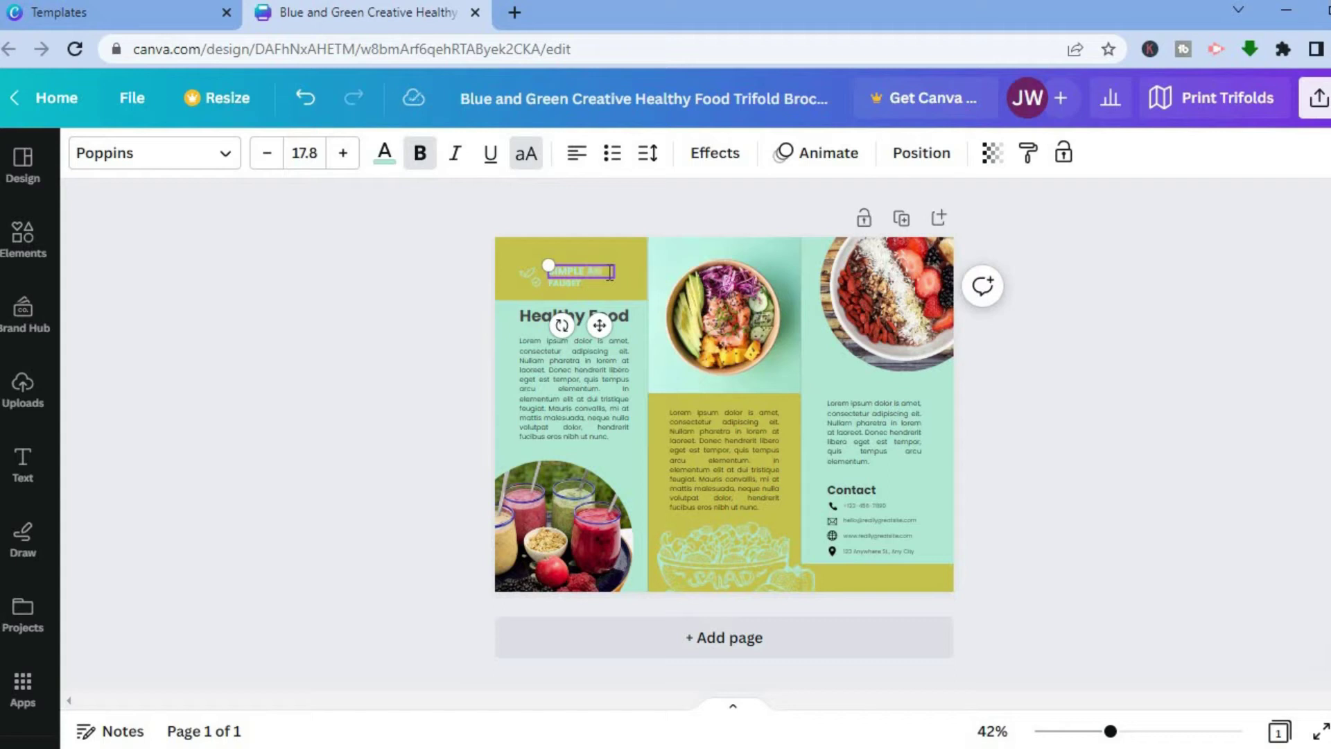
{"action": "key", "text": "Return"}
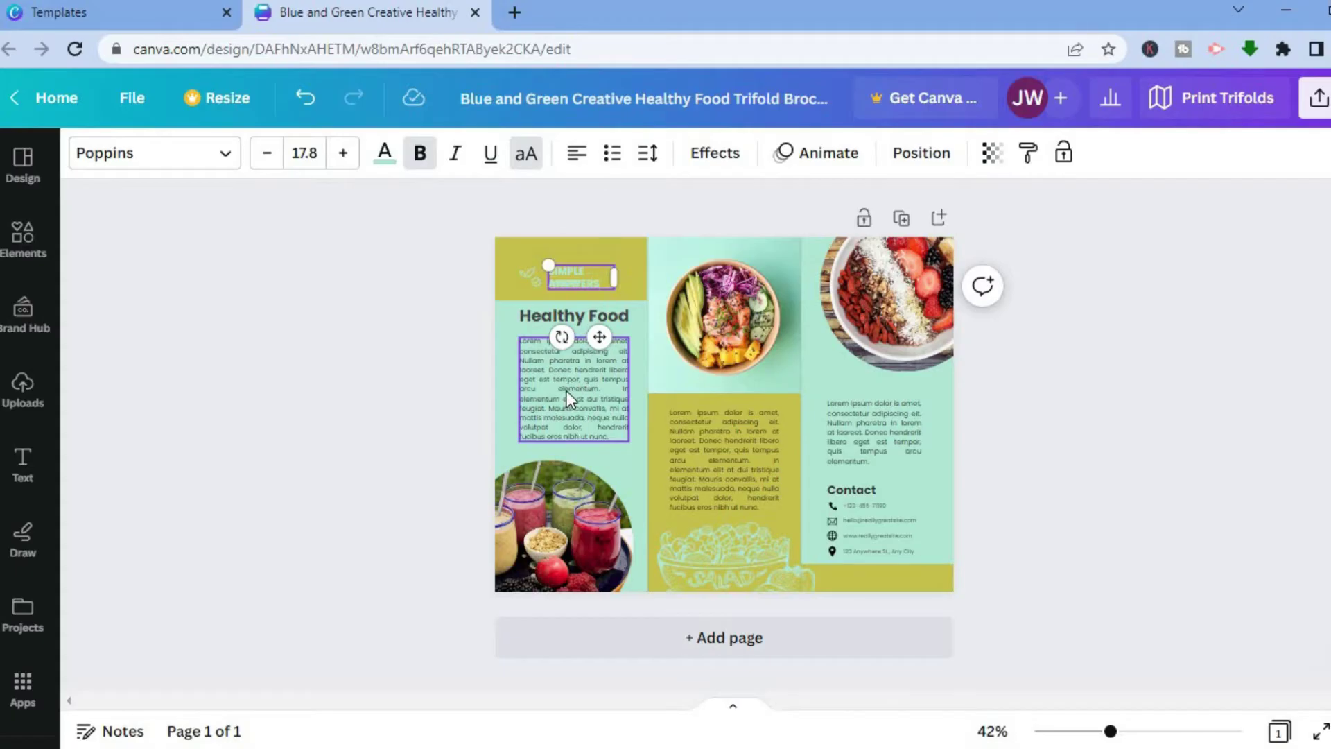
Step: Set the Healthy Food body paragraph to size 14, widen its box leftward, and select it
{"action": "double_click", "coordinate": [600, 414]}
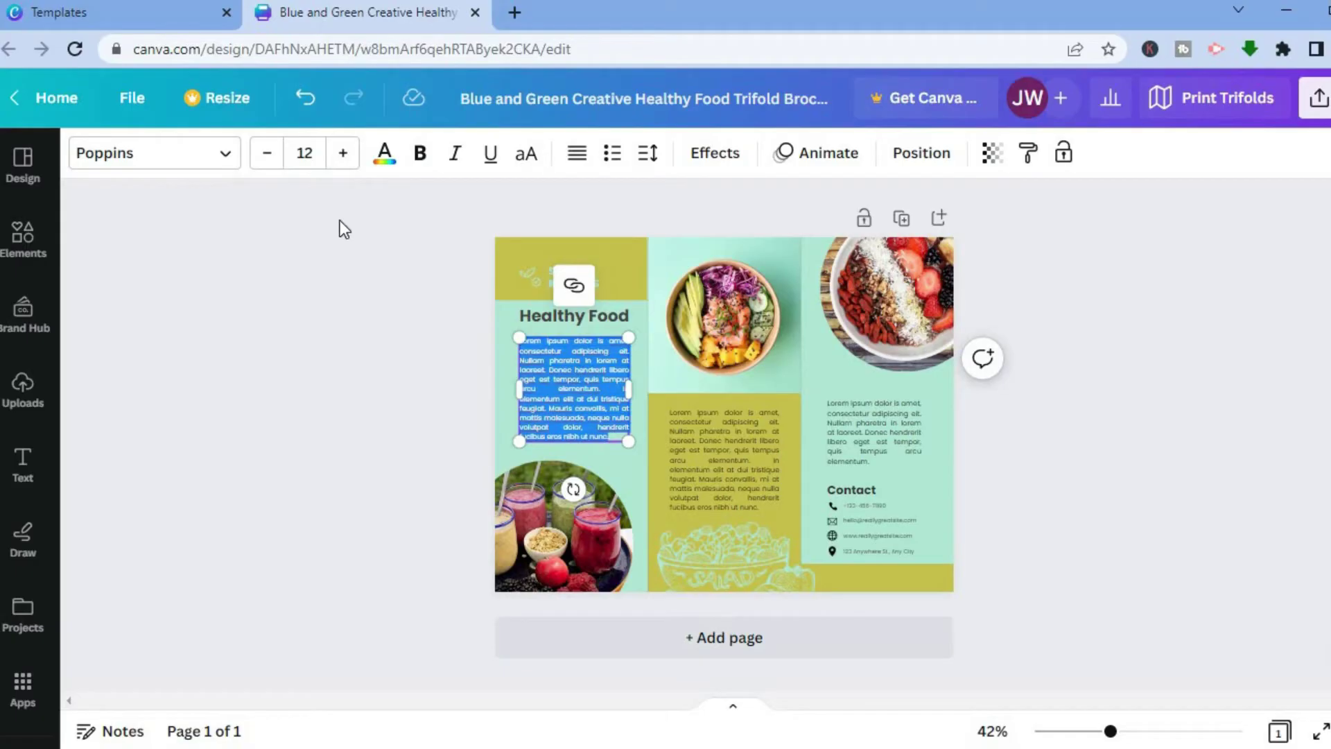
{"action": "left_click", "coordinate": [310, 159]}
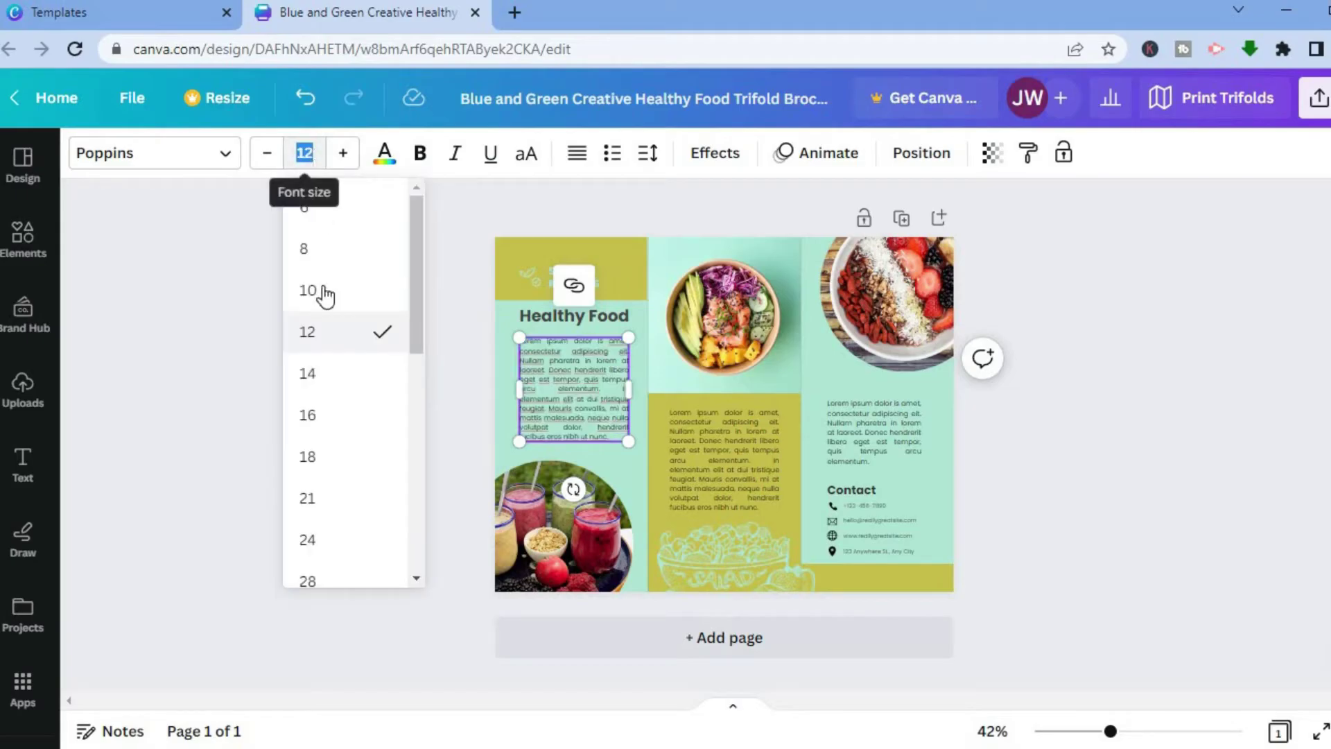
{"action": "left_click", "coordinate": [314, 373]}
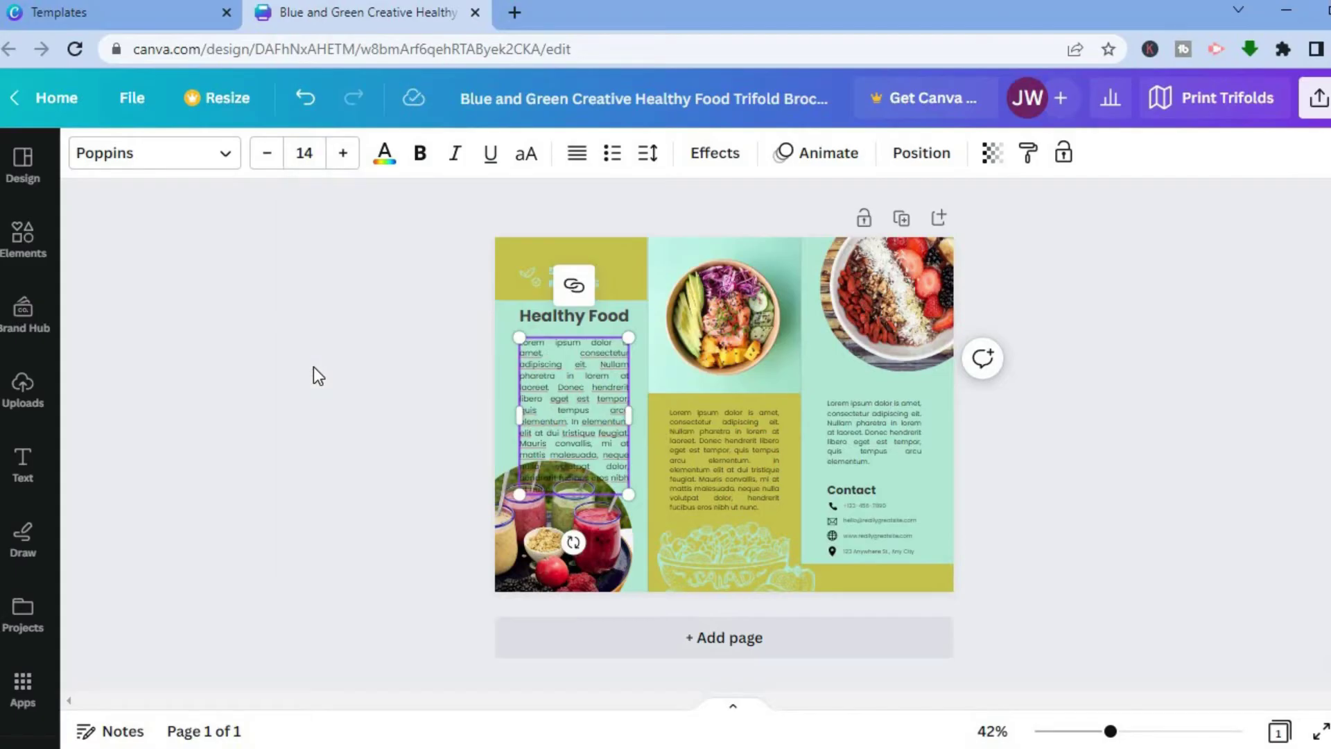
{"action": "left_click_drag", "start_coordinate": [520, 364], "coordinate": [501, 409]}
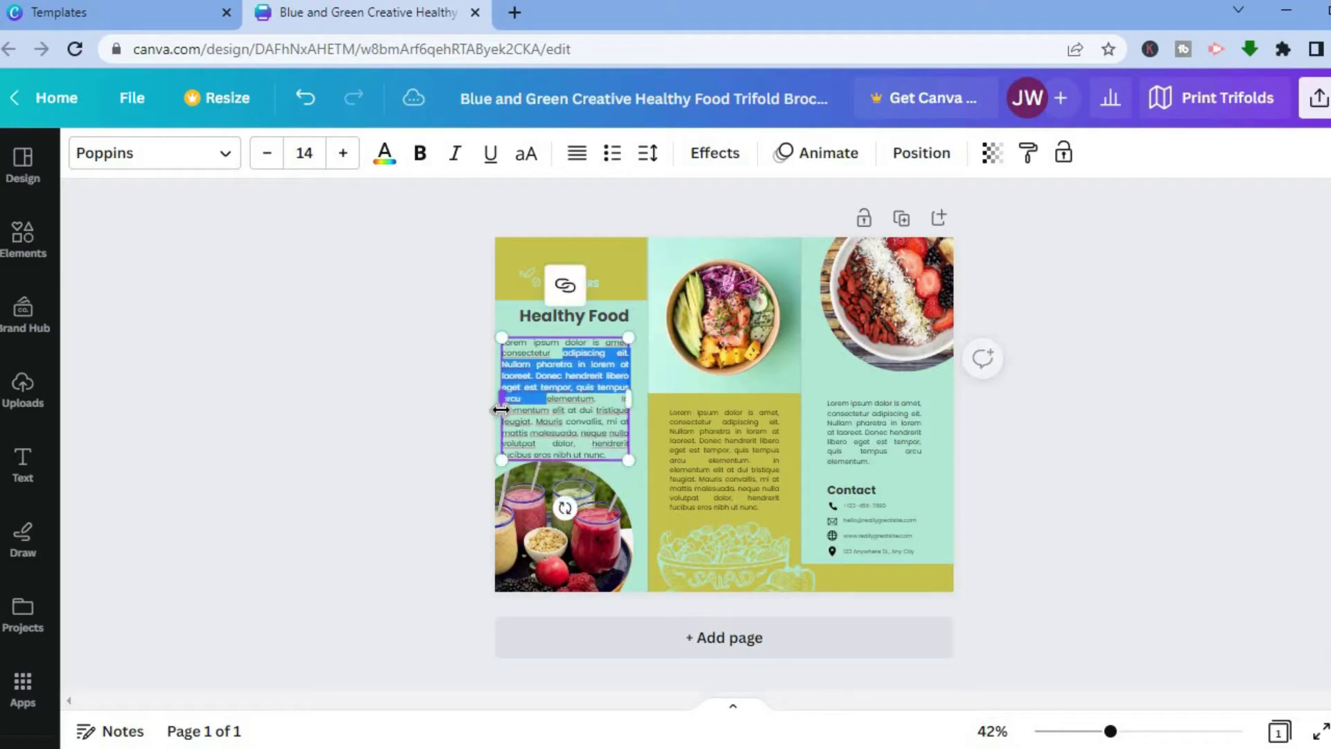
{"action": "left_click", "coordinate": [611, 455]}
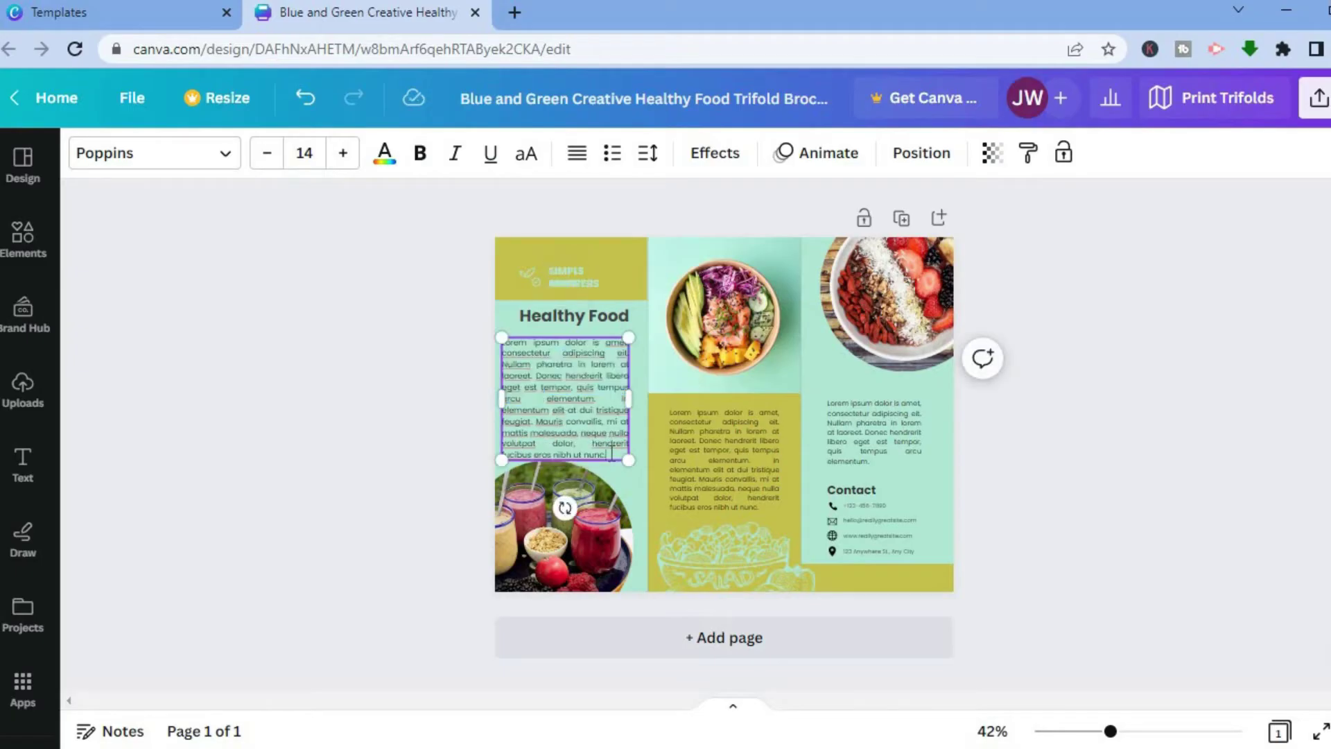
{"action": "left_click_drag", "start_coordinate": [547, 380], "coordinate": [503, 342]}
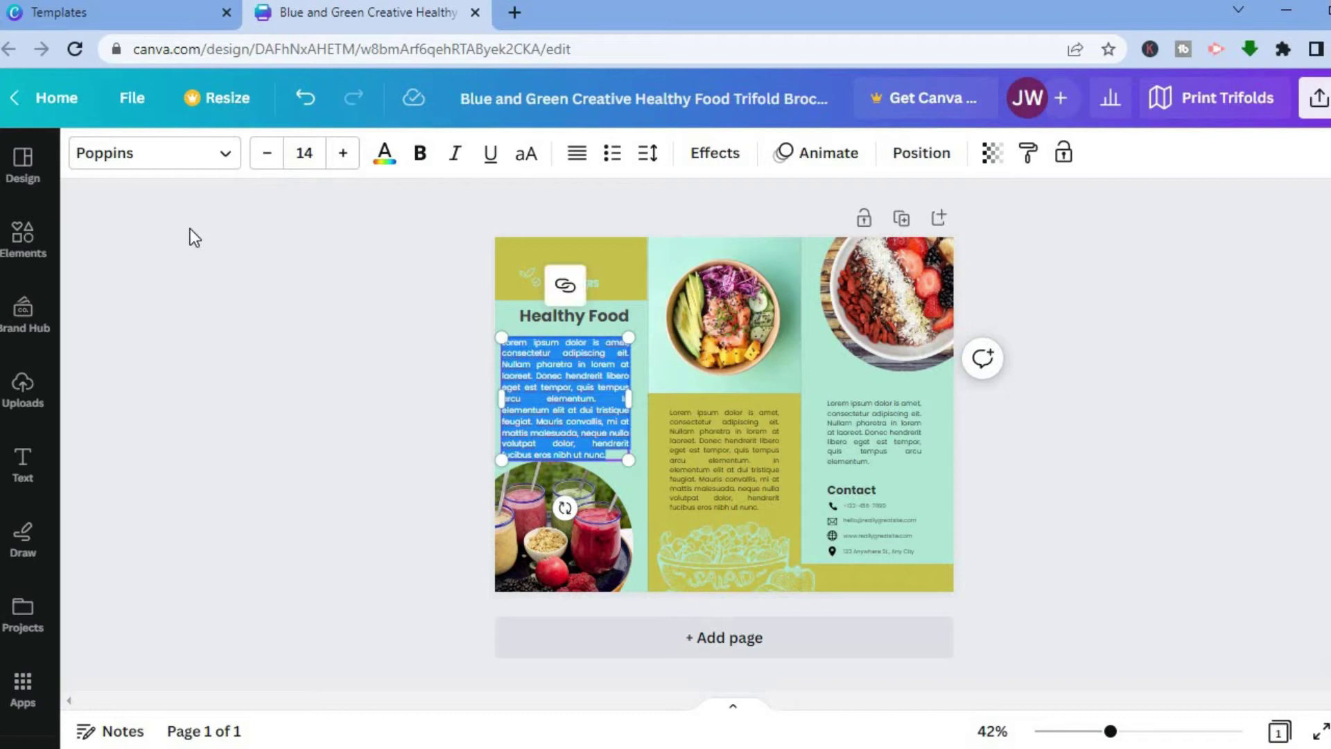
Step: Set the body paragraph in IBM Plex Mono, widen its box slightly and nudge it up-left
{"action": "left_click", "coordinate": [218, 156]}
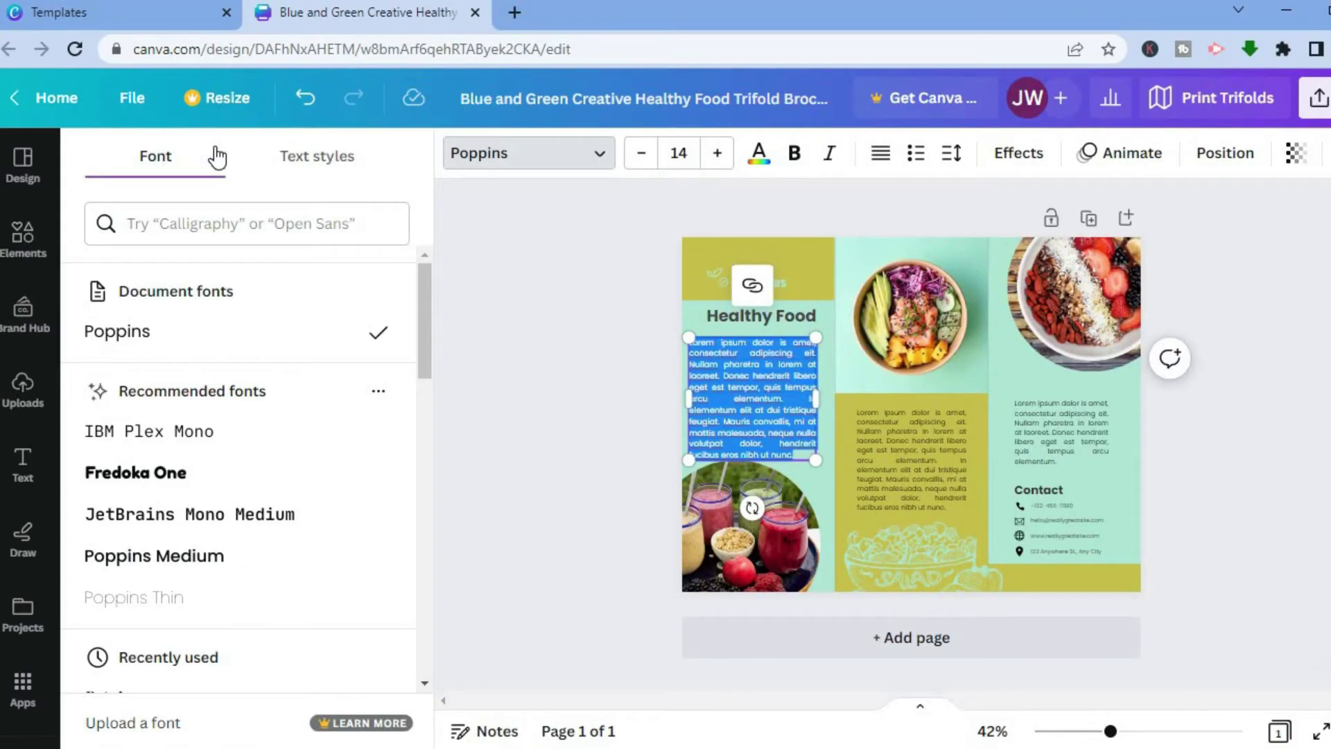
{"action": "left_click", "coordinate": [203, 440]}
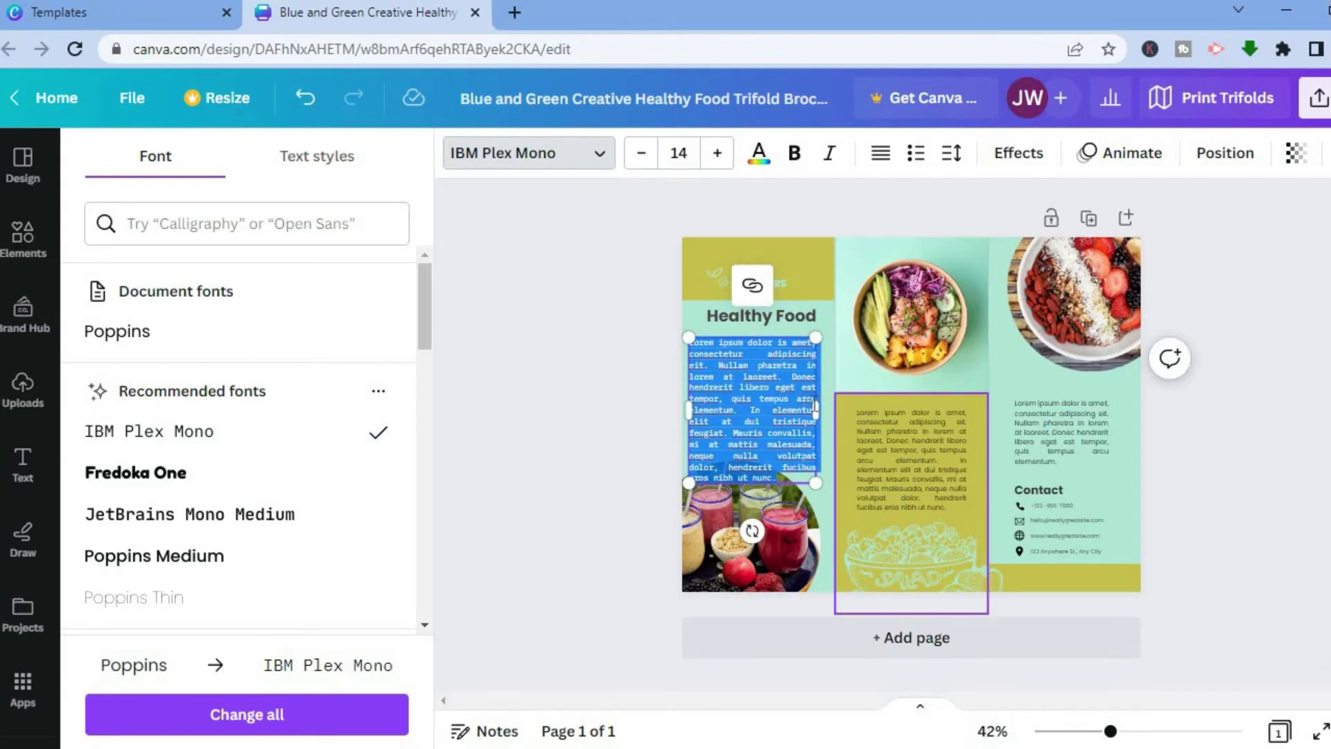
{"action": "left_click_drag", "start_coordinate": [819, 409], "coordinate": [830, 409]}
{"action": "left_click_drag", "start_coordinate": [755, 336], "coordinate": [748, 321]}
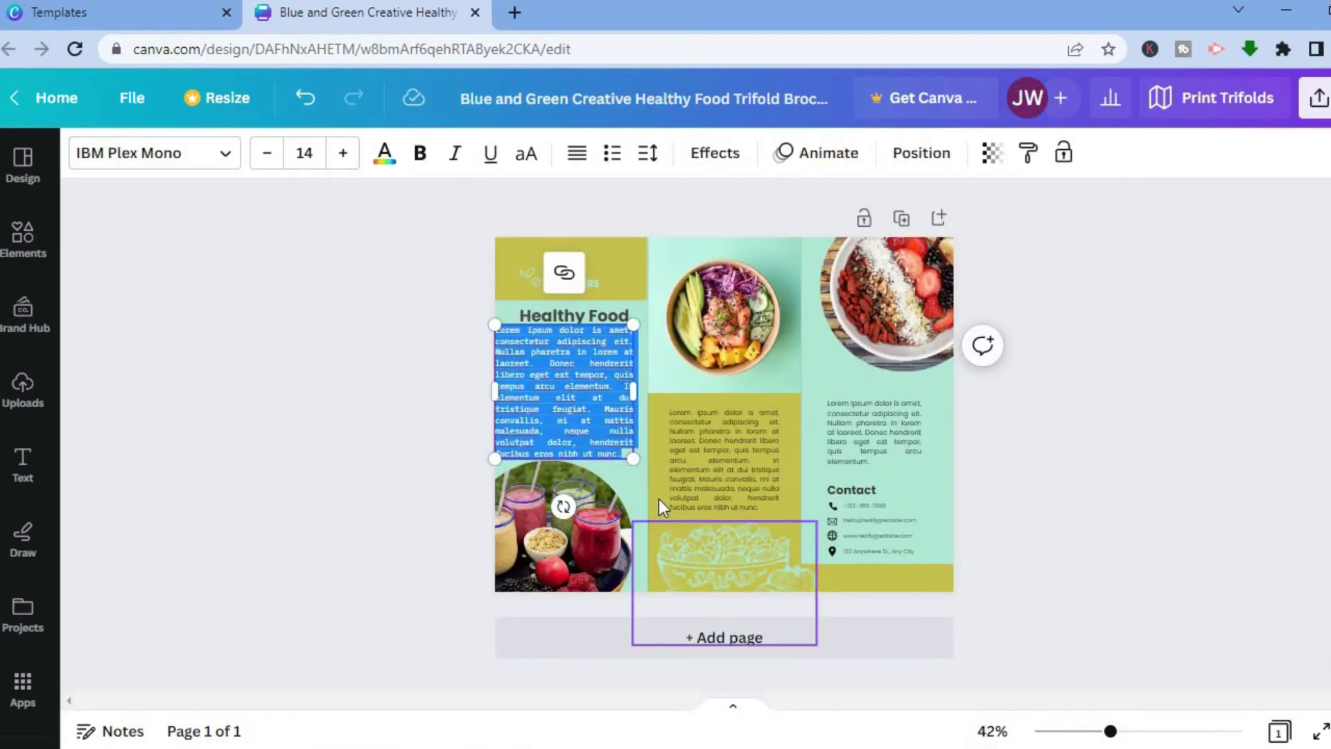
Step: Select the bottom-left smoothie photo and bring up the Uploads library
{"action": "left_click", "coordinate": [600, 510]}
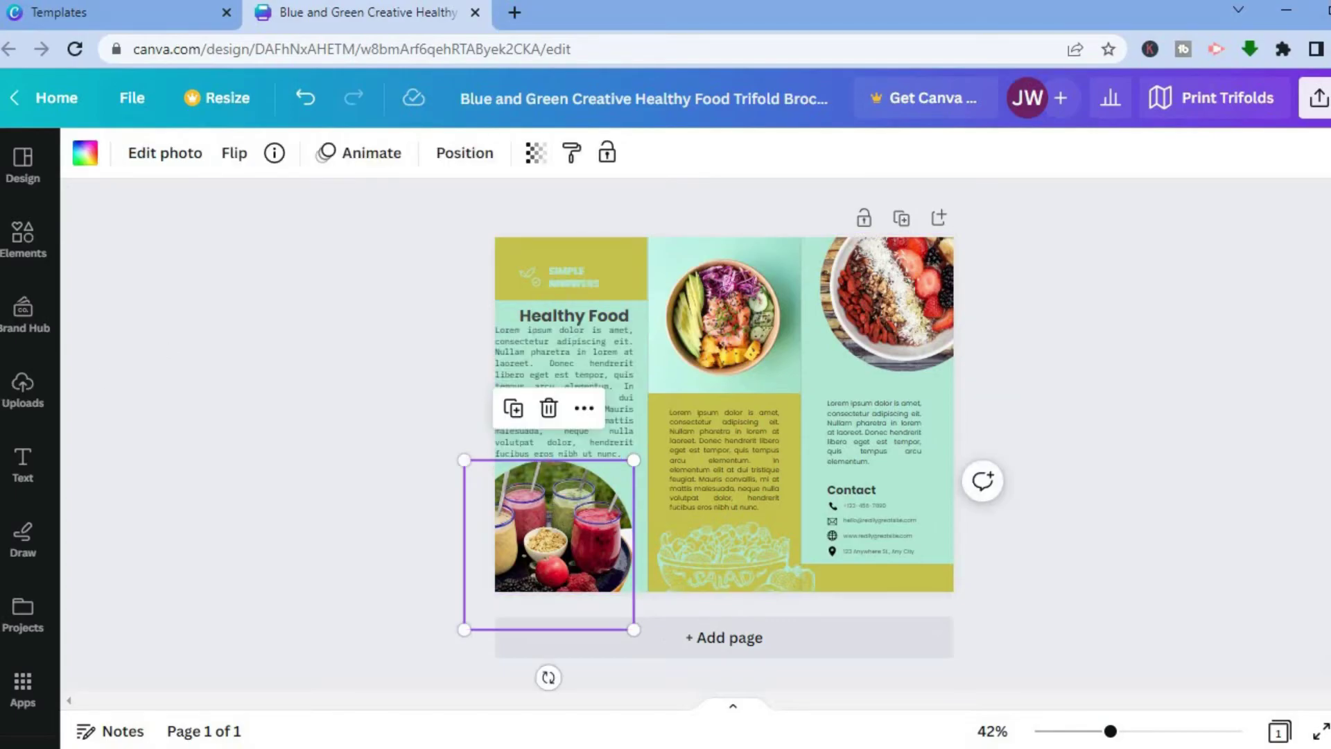
{"action": "left_click", "coordinate": [26, 397]}
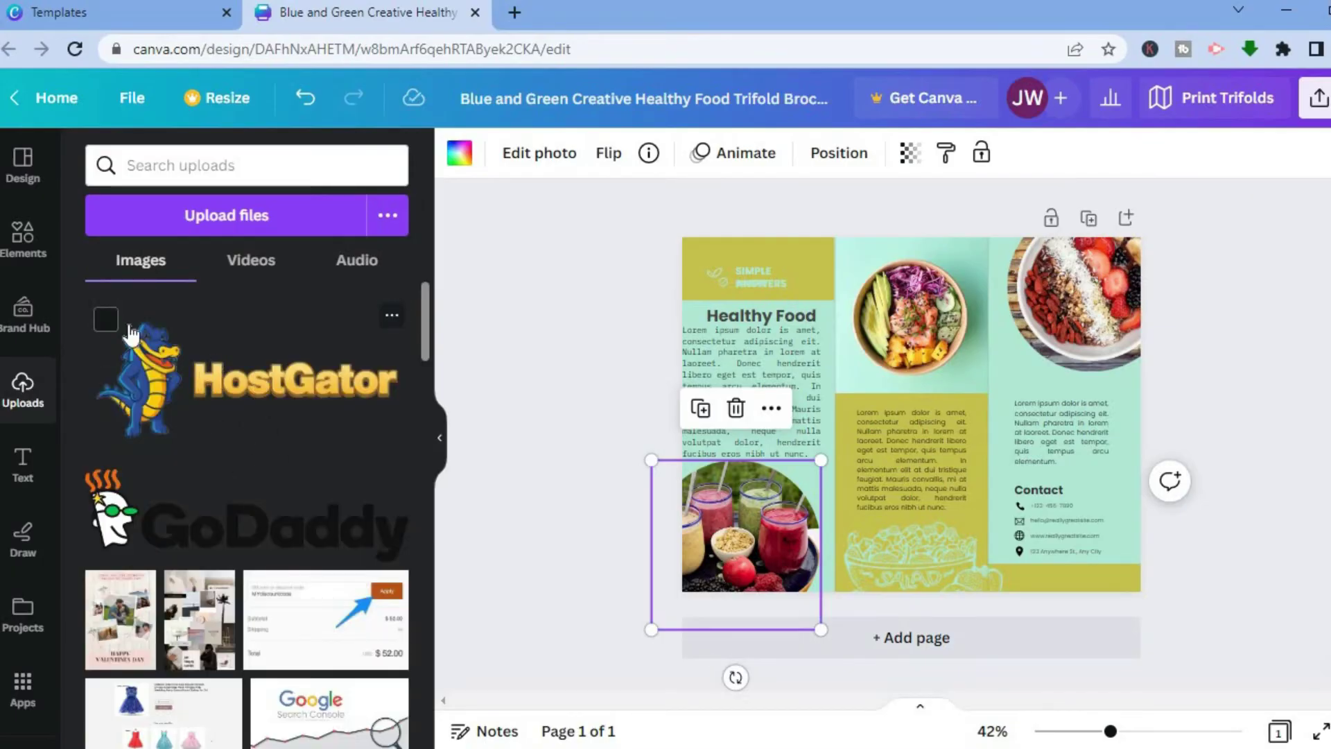
Step: Search Elements for 'fruit bowl' photos and drop the granola bowl photo into the bottom-left circle
{"action": "left_click", "coordinate": [25, 239]}
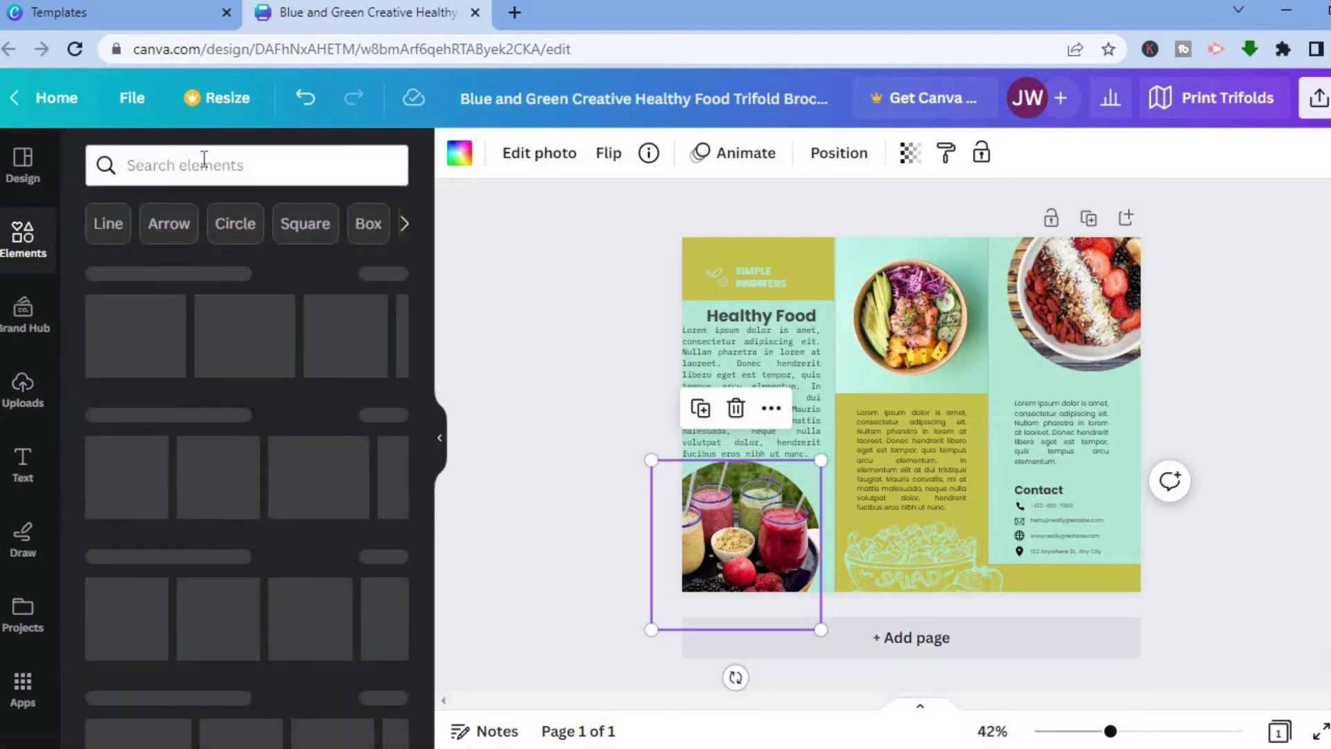
{"action": "left_click", "coordinate": [204, 160]}
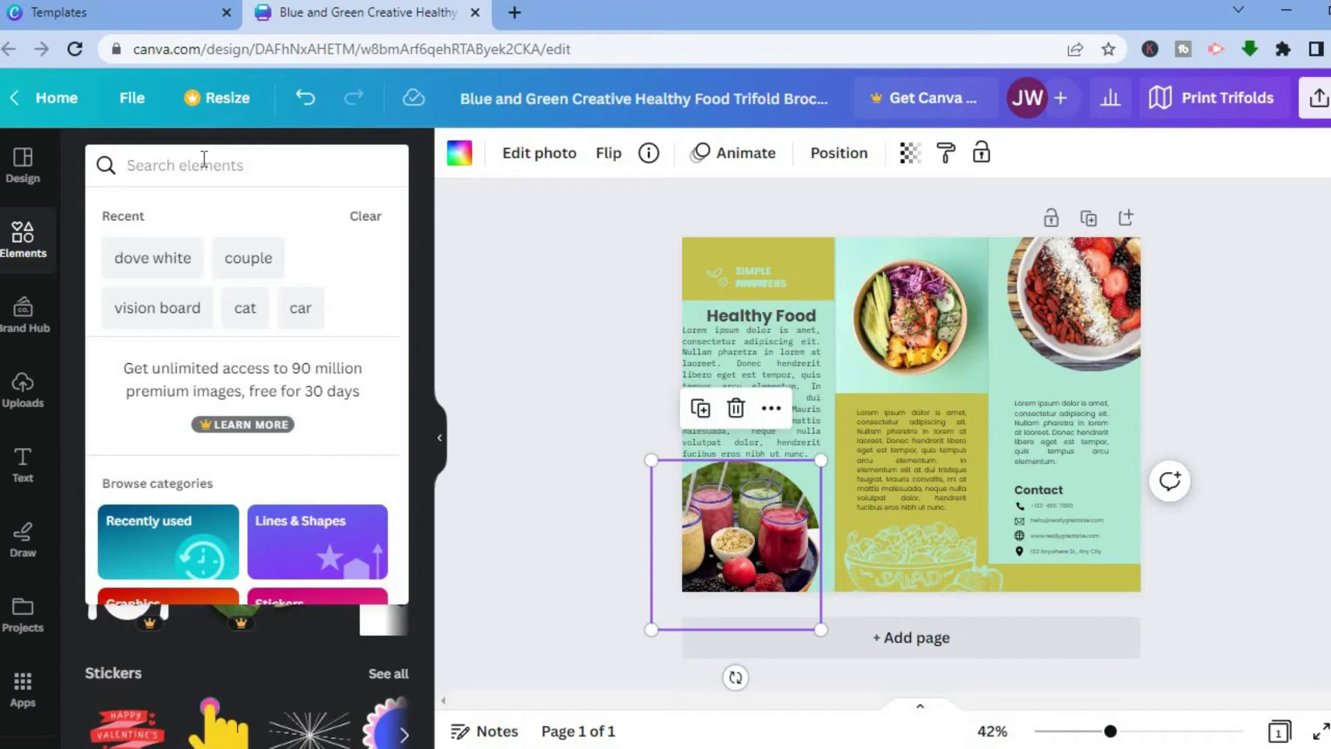
{"action": "type", "text": "fruit"}
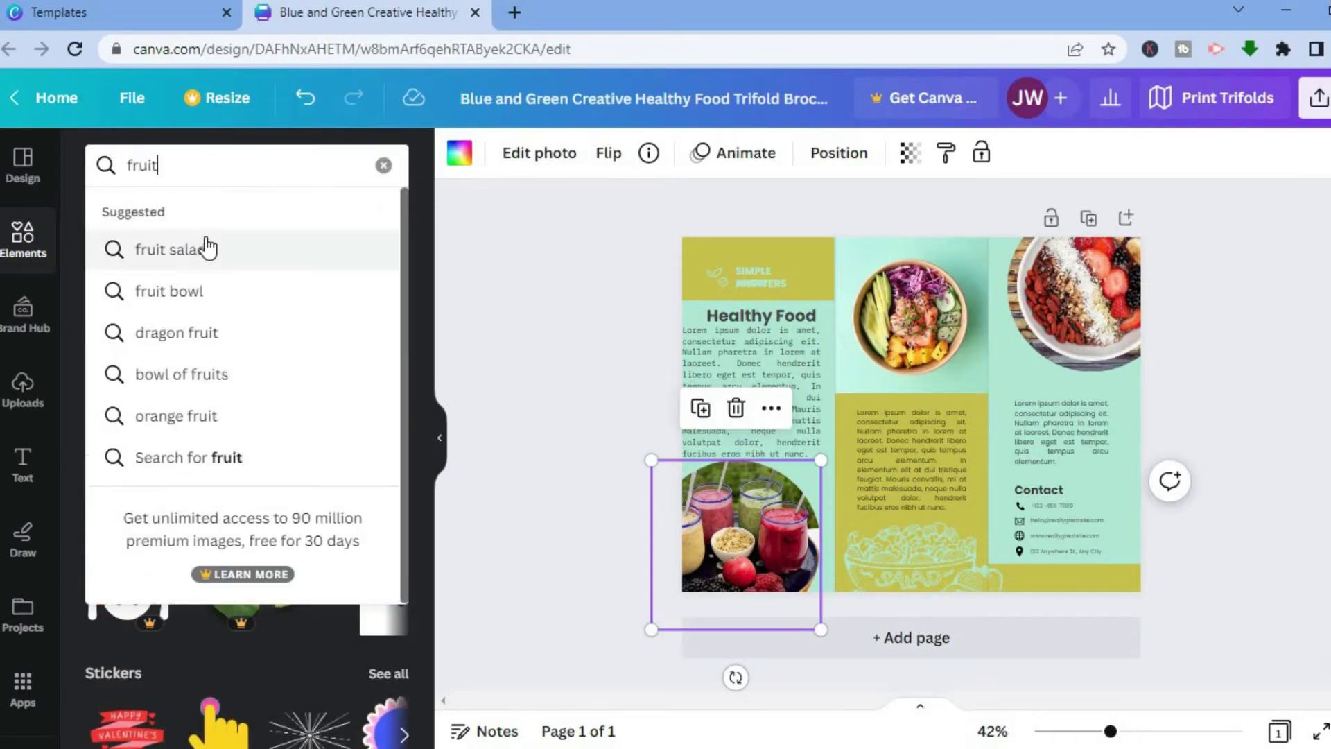
{"action": "left_click", "coordinate": [207, 290]}
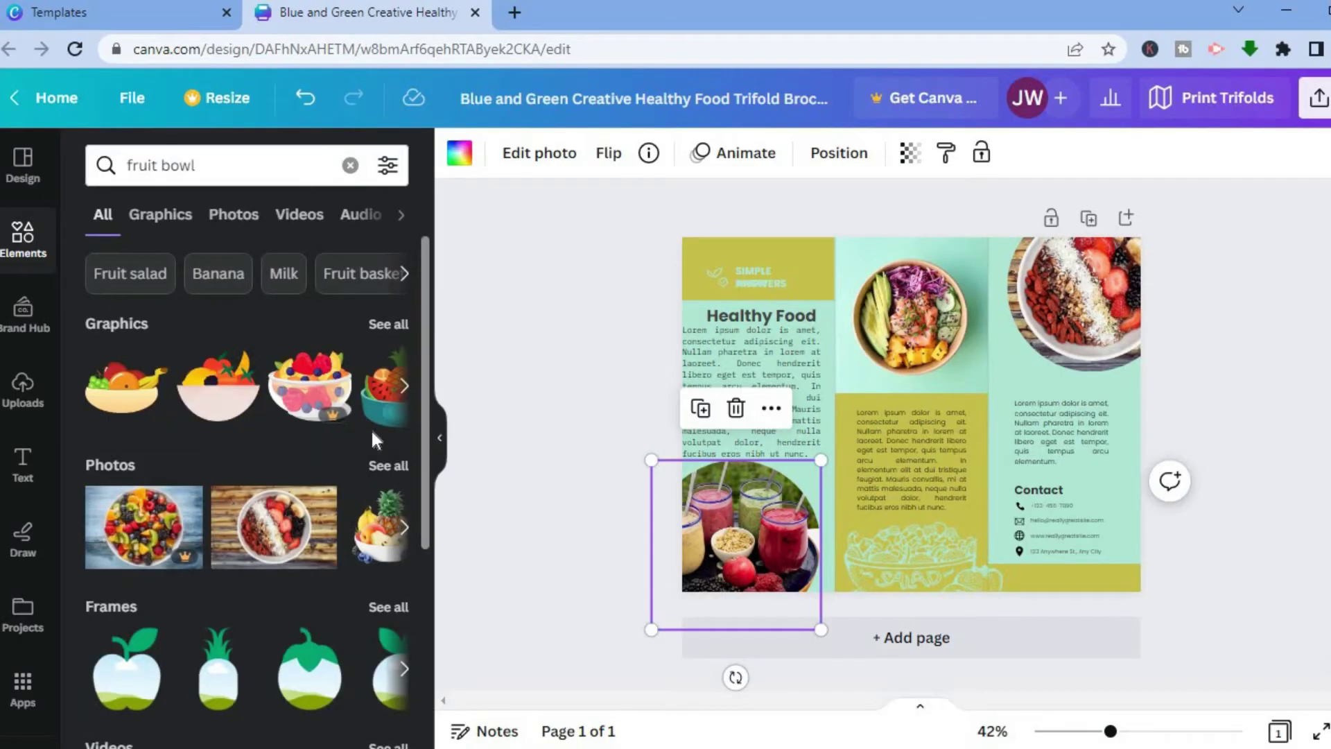
{"action": "left_click", "coordinate": [398, 463]}
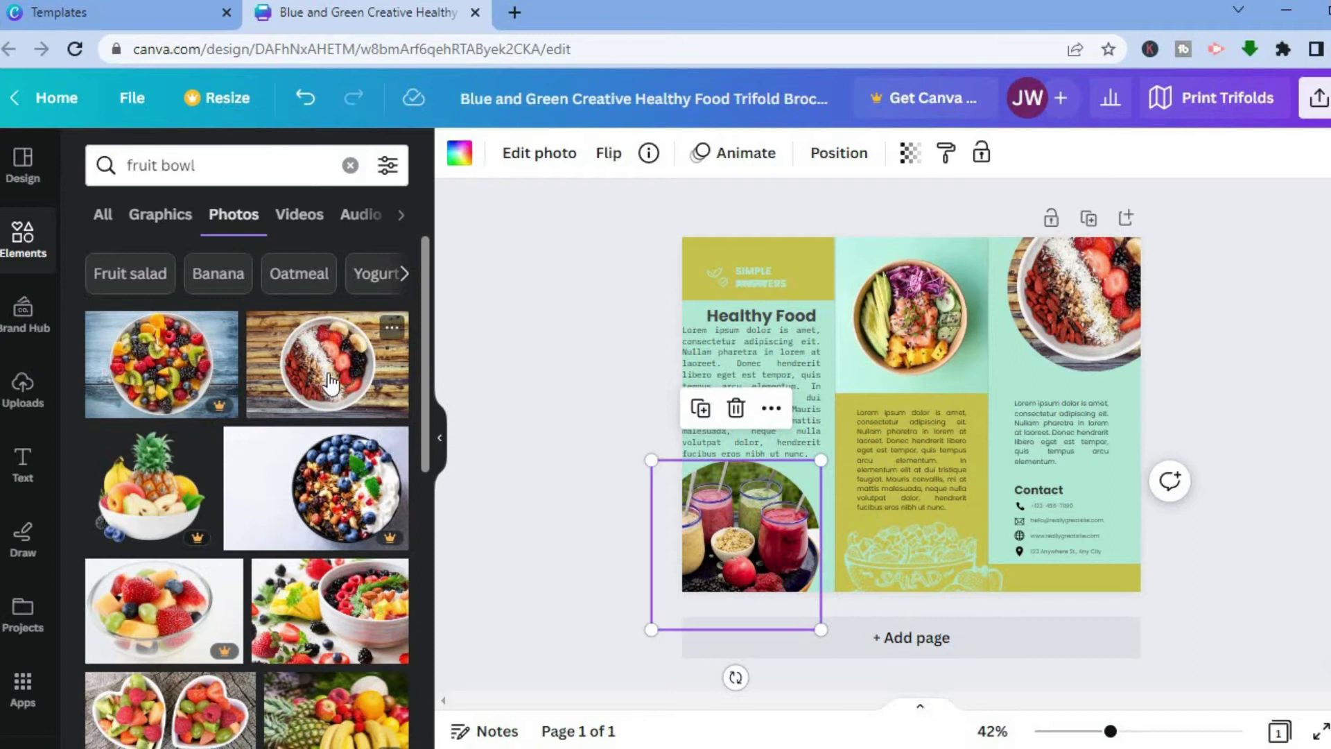
{"action": "left_click_drag", "start_coordinate": [328, 380], "coordinate": [721, 513]}
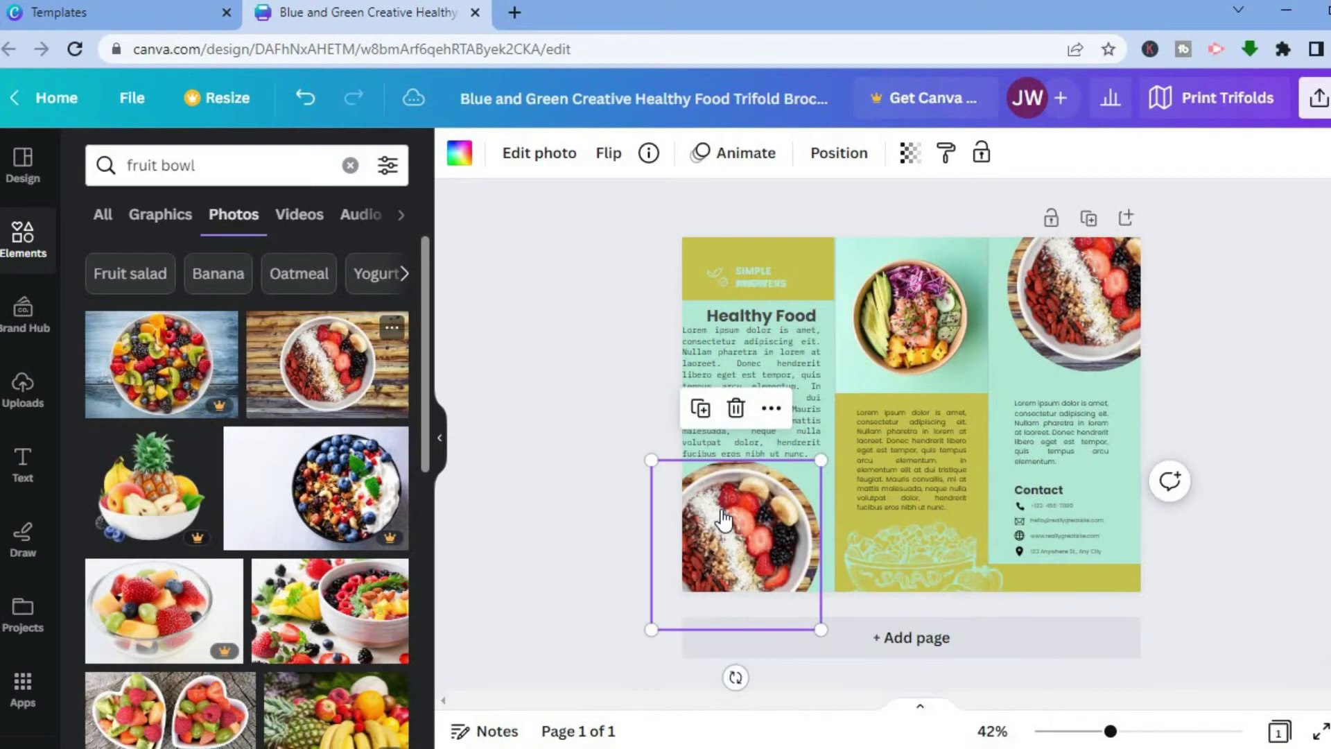
{"action": "left_click", "coordinate": [577, 569]}
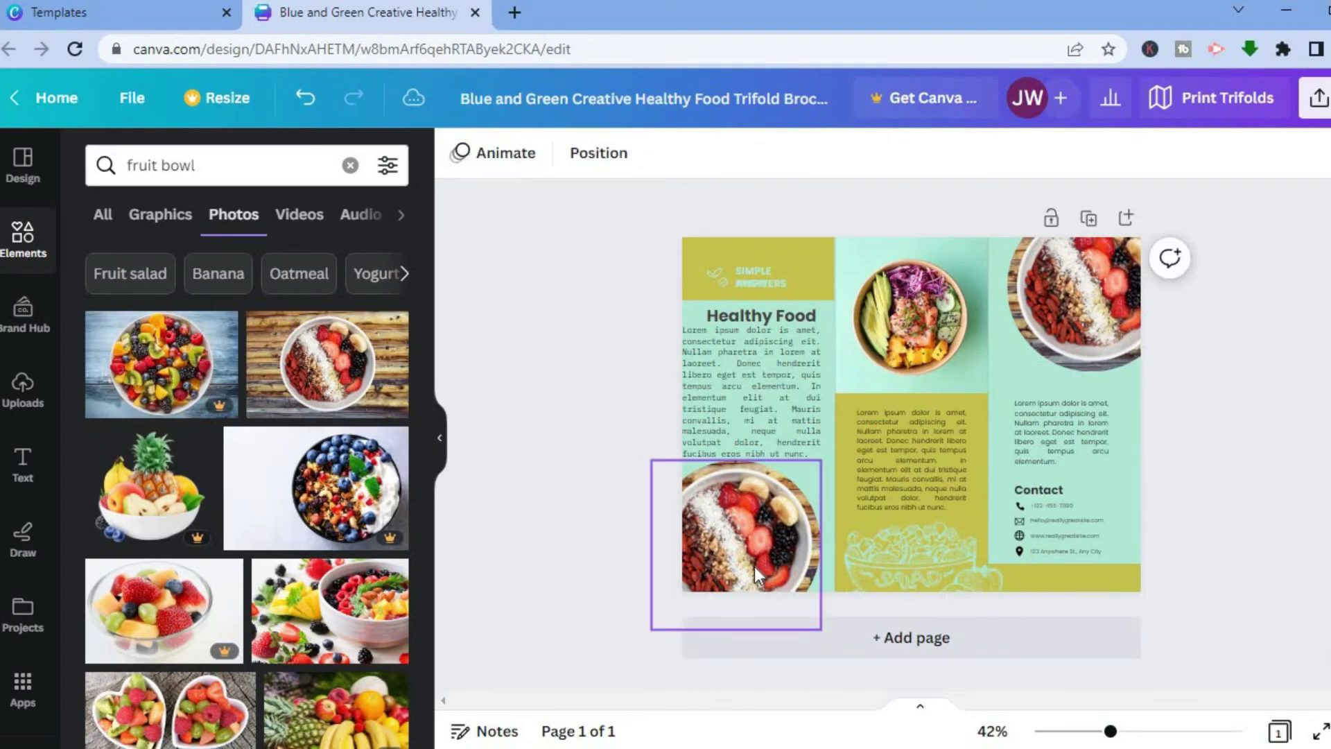
{"action": "left_click", "coordinate": [937, 310]}
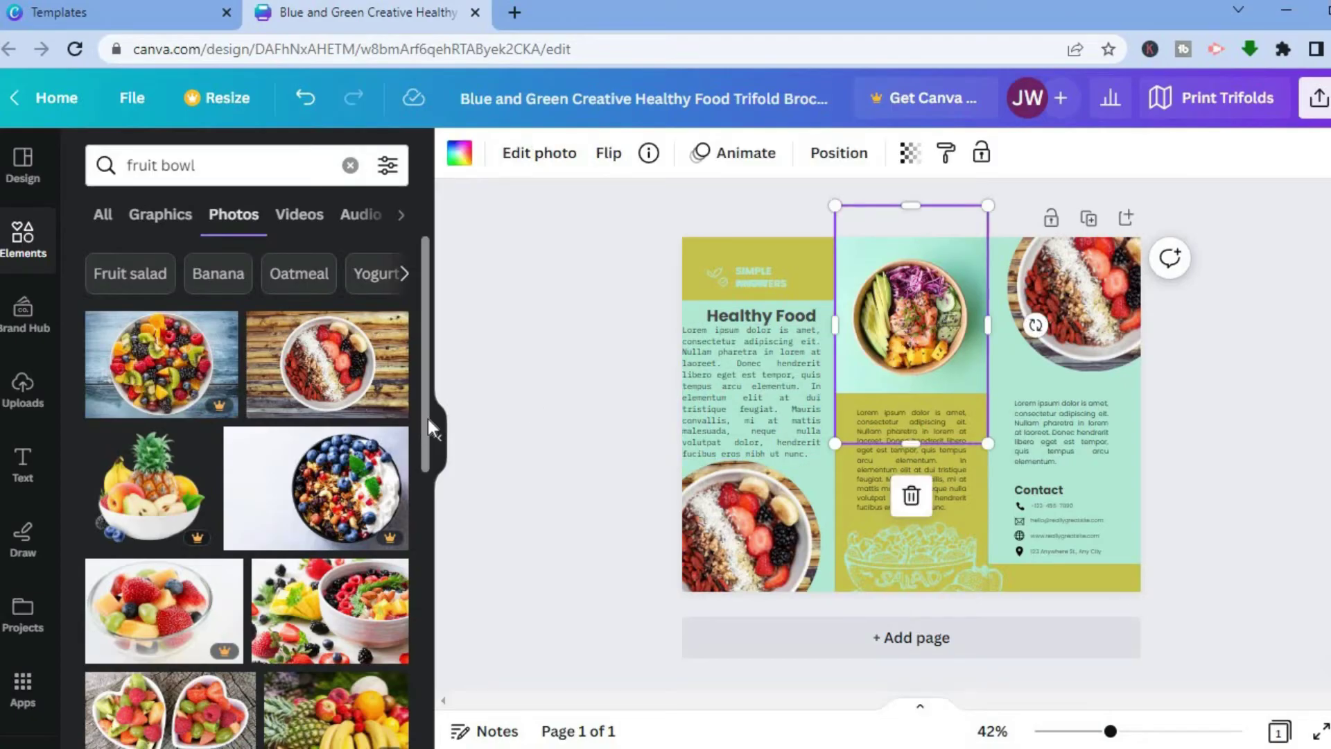
Step: Fill the middle photo with fruits on a dark background and the top-right circle with apples and cherries
{"action": "left_click_drag", "start_coordinate": [425, 448], "coordinate": [423, 563]}
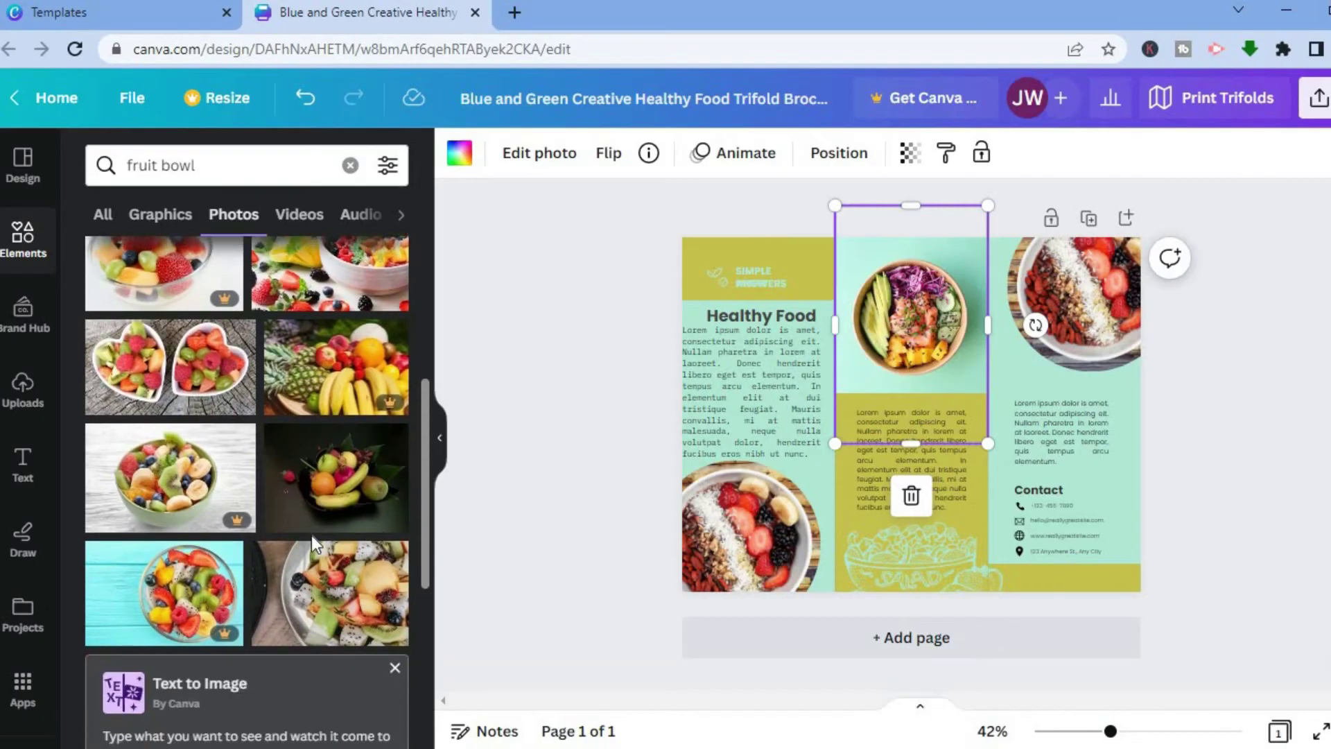
{"action": "left_click_drag", "start_coordinate": [349, 458], "coordinate": [910, 335]}
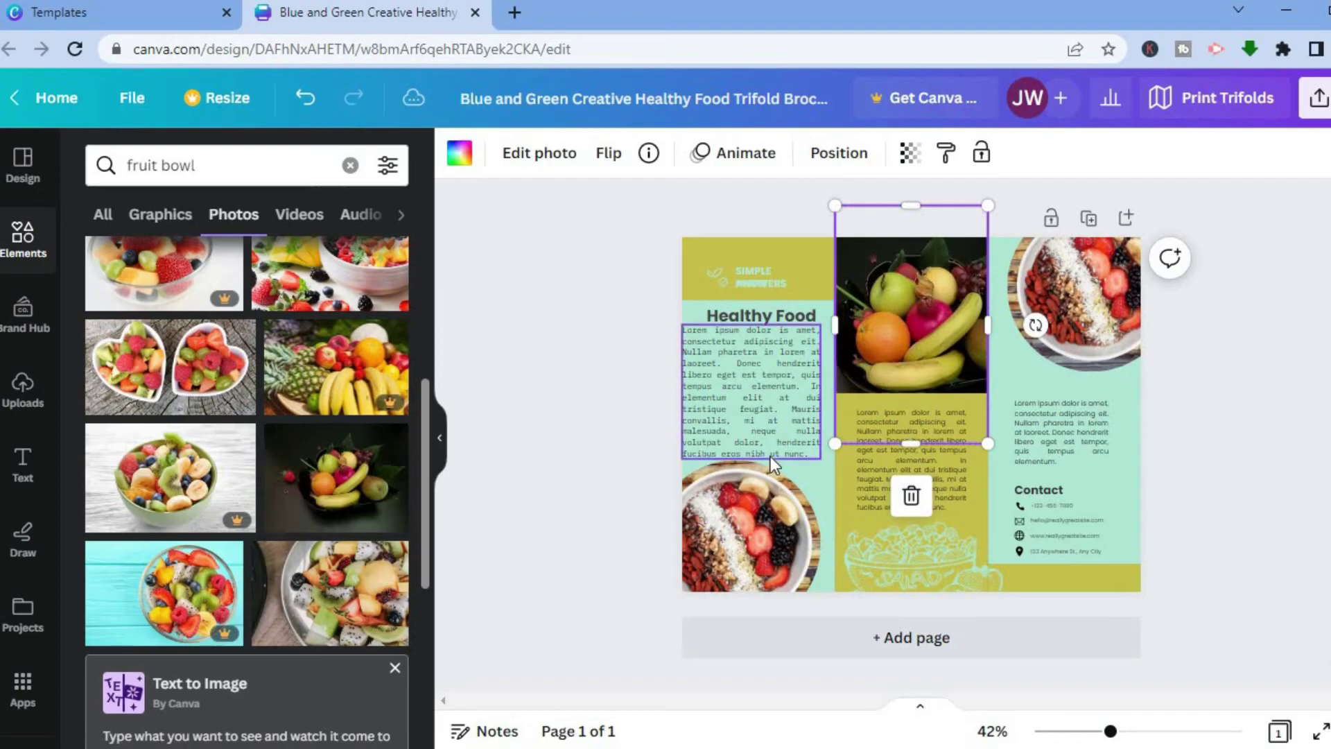
{"action": "left_click", "coordinate": [1108, 309]}
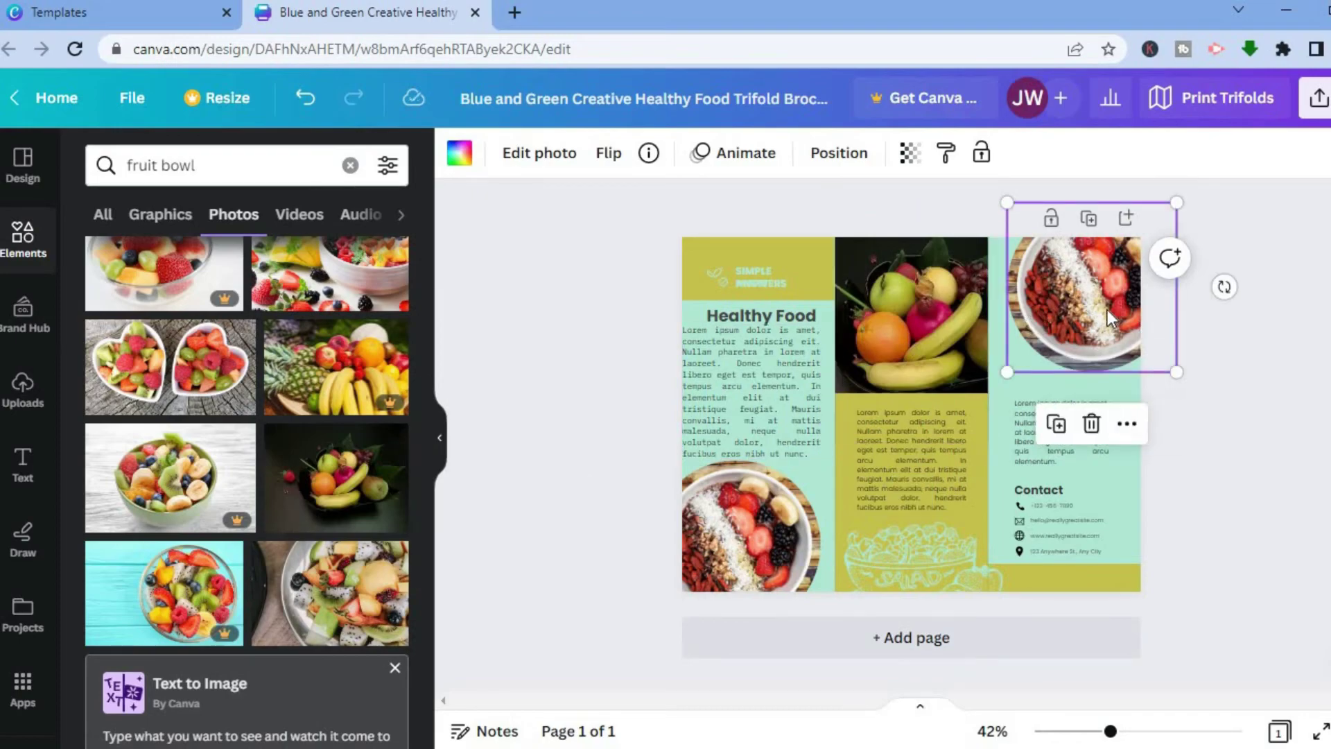
{"action": "left_click_drag", "start_coordinate": [423, 498], "coordinate": [417, 691]}
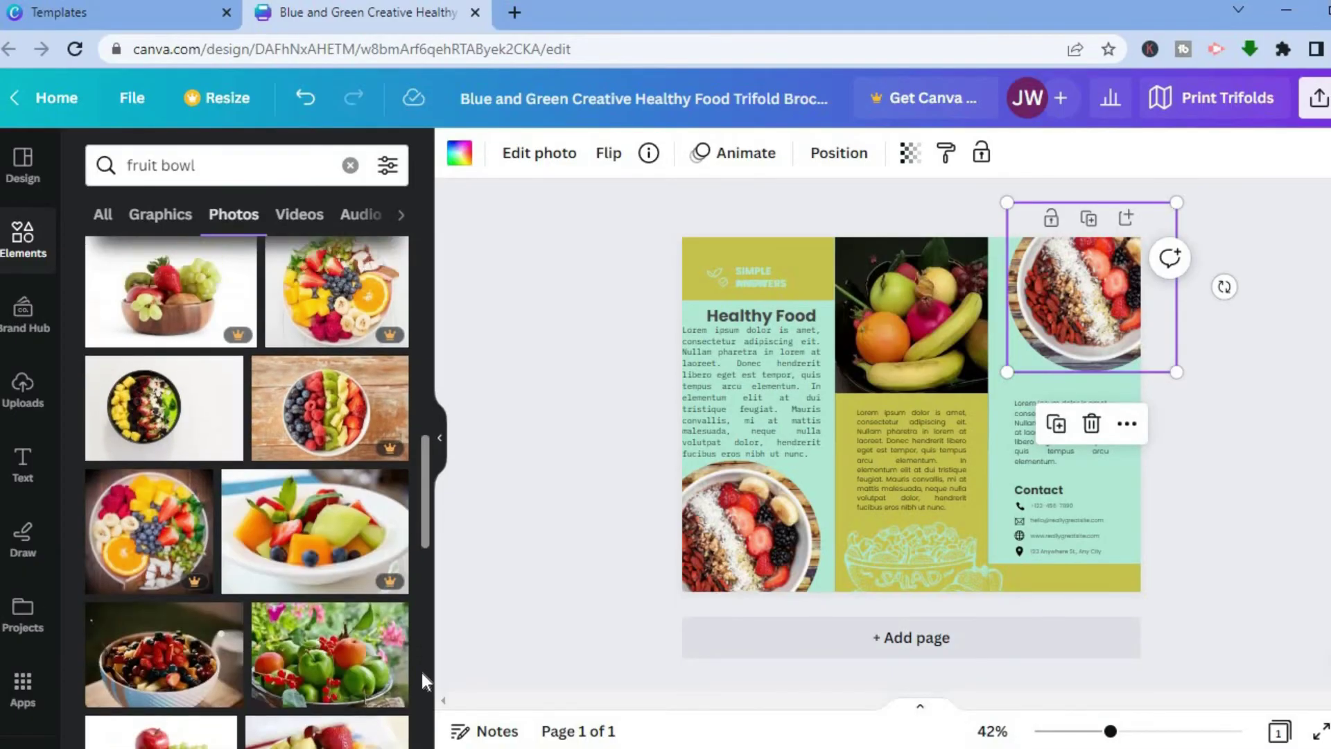
{"action": "scroll", "coordinate": [423, 675], "scroll_direction": "down", "scroll_amount": 2}
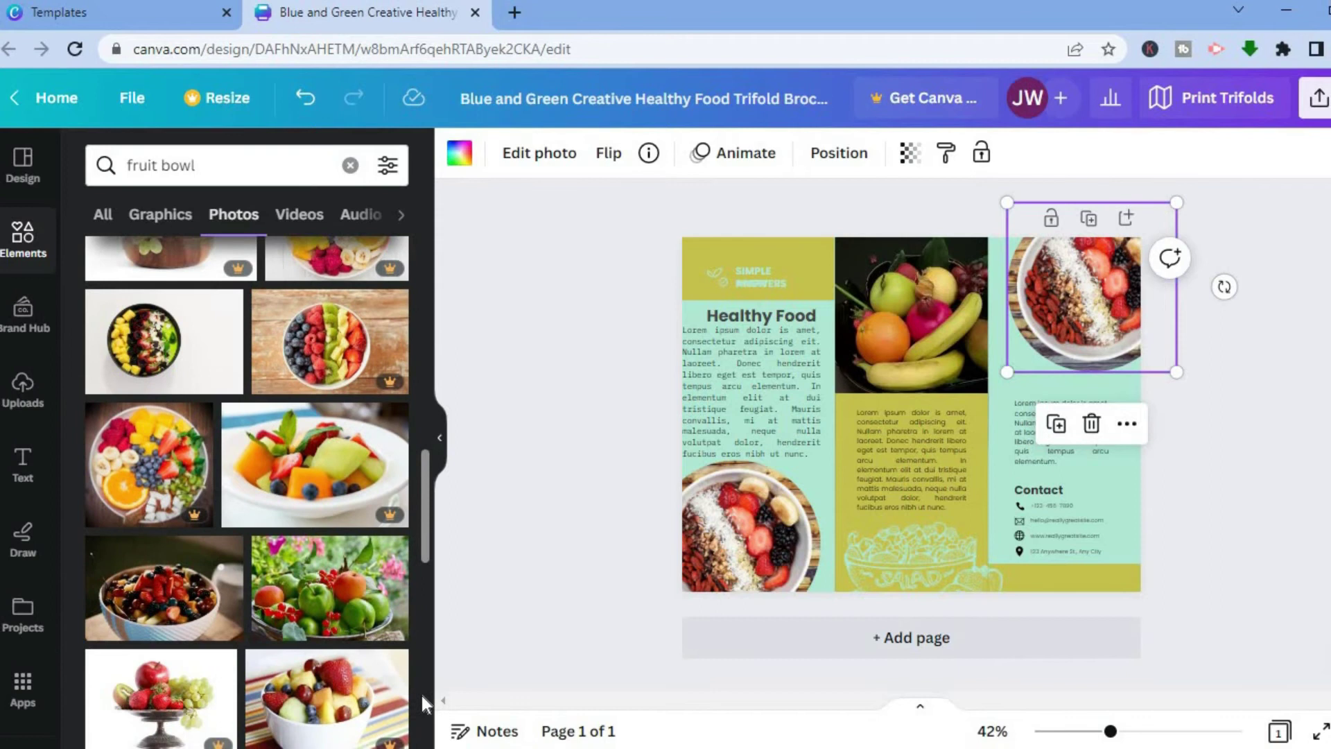
{"action": "left_click_drag", "start_coordinate": [365, 633], "coordinate": [1043, 303]}
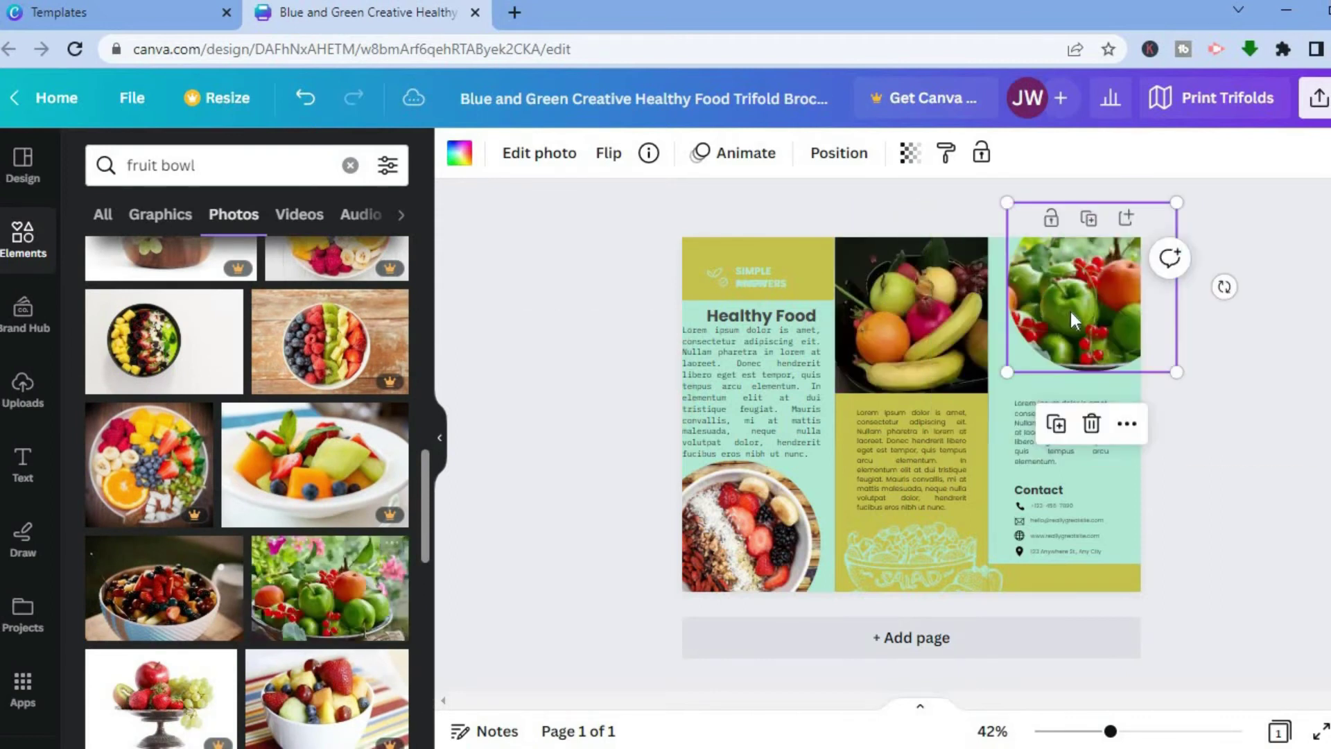
{"action": "left_click", "coordinate": [1209, 500]}
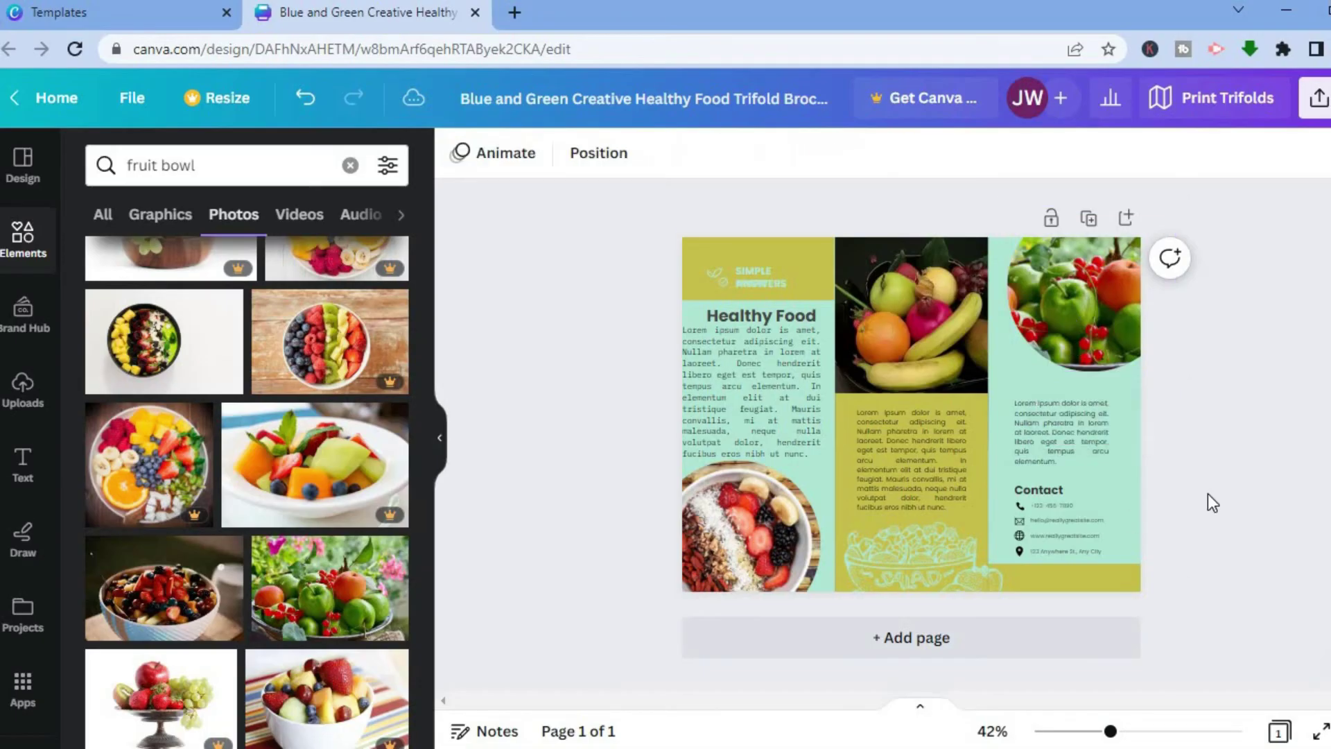
Step: Recolour the right panel's bottom strip to rust red #ae3710 from the photo colours
{"action": "left_click", "coordinate": [1100, 585]}
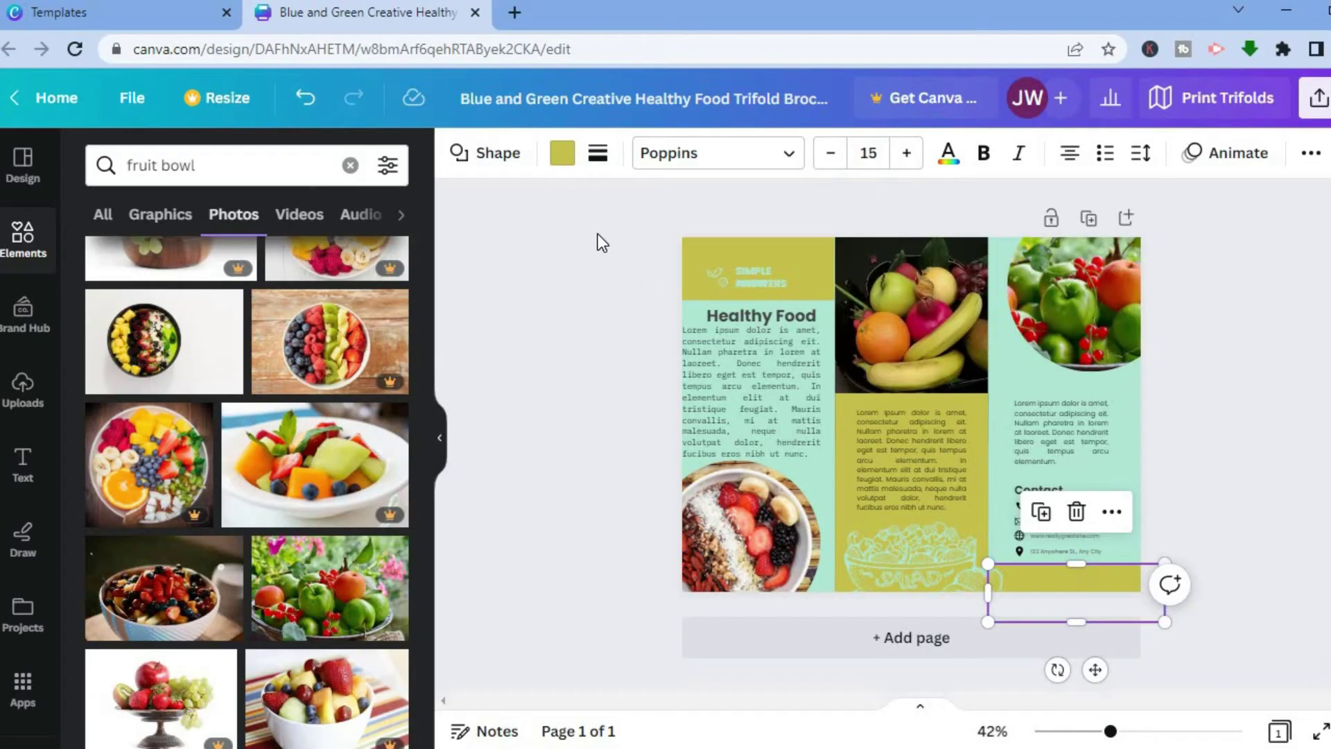
{"action": "left_click", "coordinate": [559, 163]}
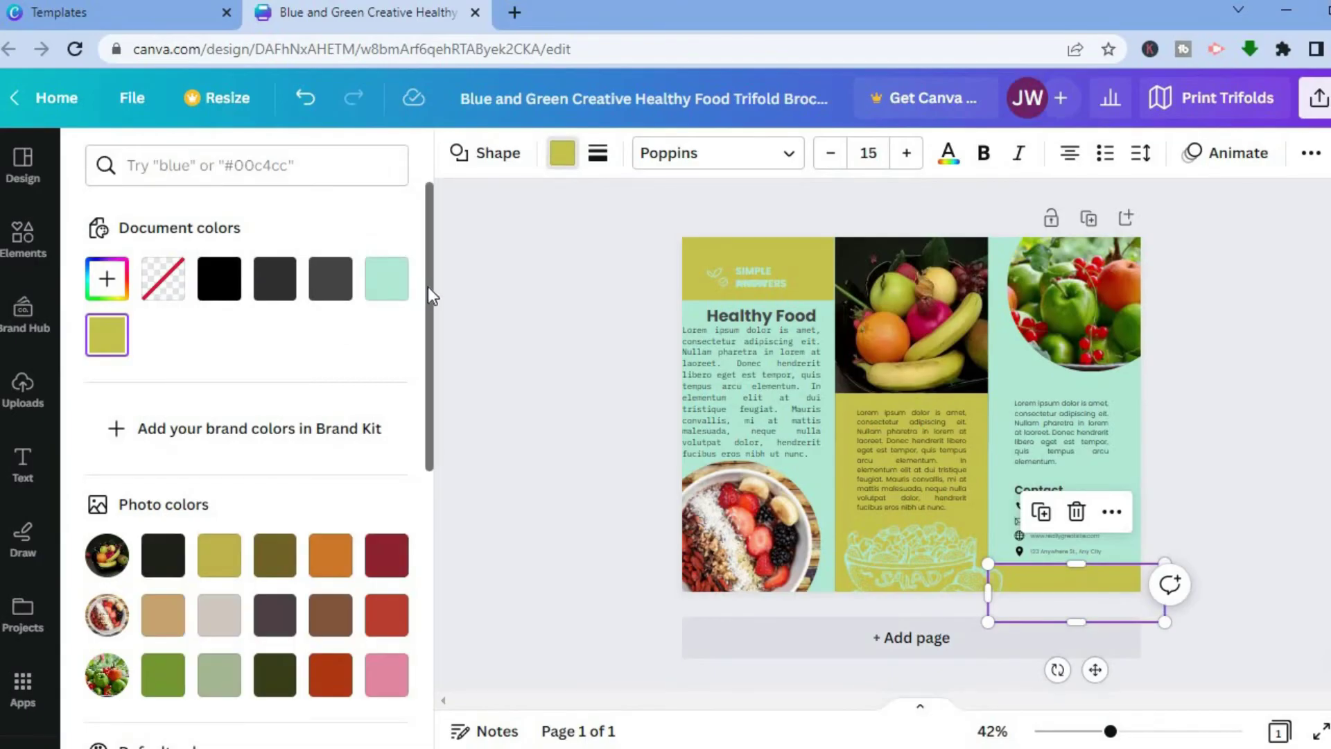
{"action": "scroll", "coordinate": [423, 339], "scroll_direction": "down", "scroll_amount": 2}
{"action": "scroll", "coordinate": [423, 352], "scroll_direction": "down", "scroll_amount": 1}
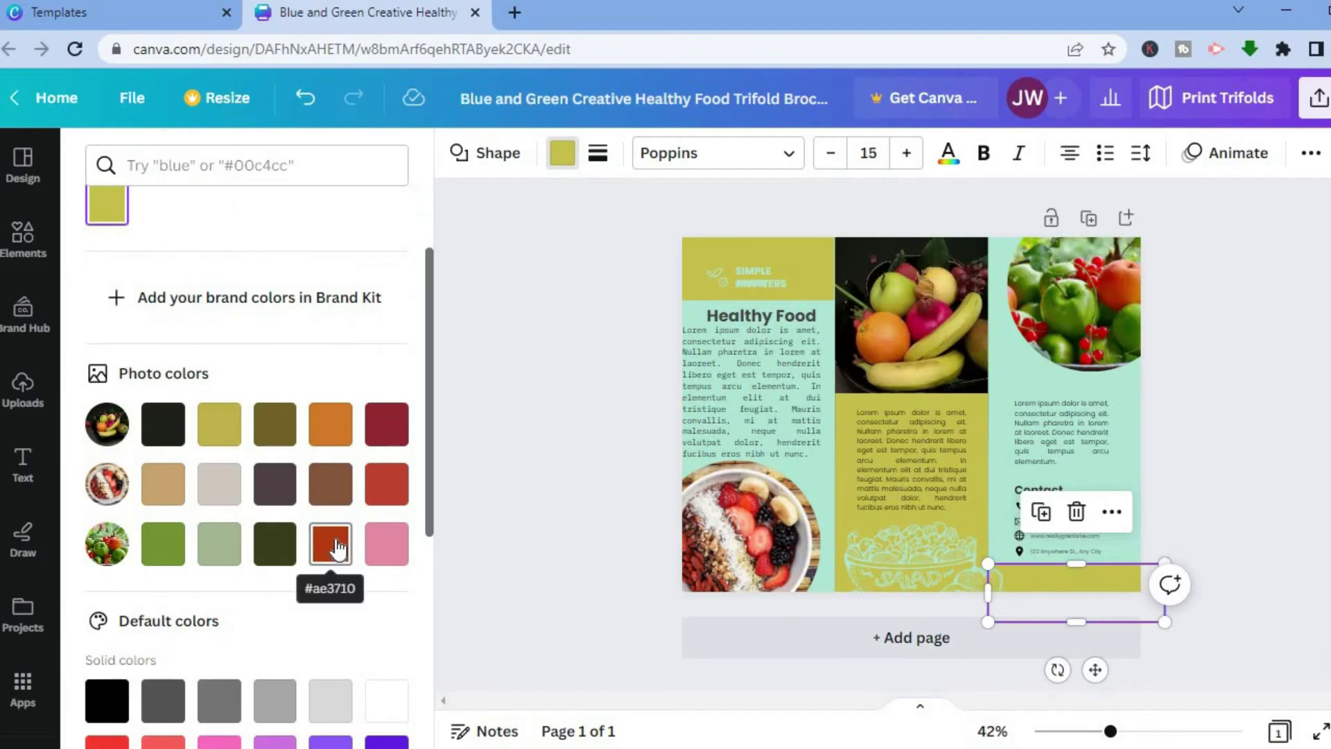
{"action": "left_click", "coordinate": [337, 547]}
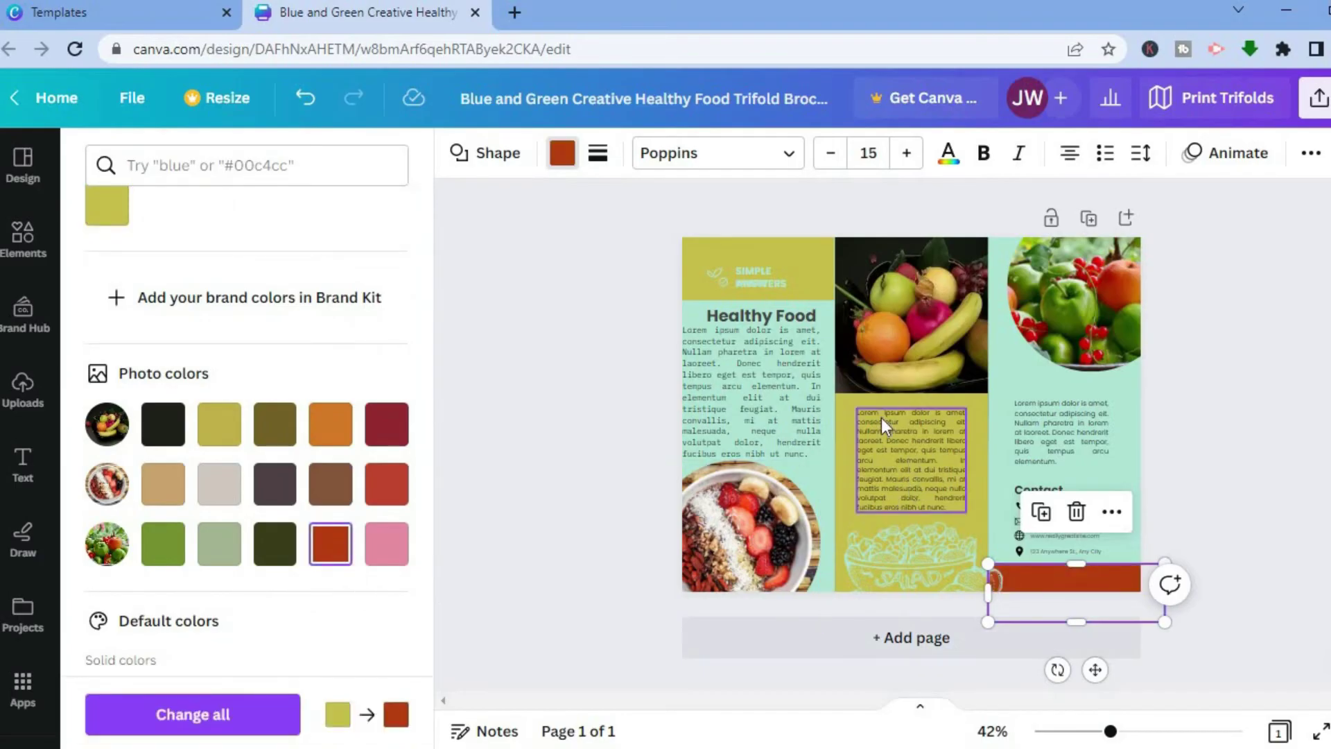
{"action": "left_click", "coordinate": [962, 403]}
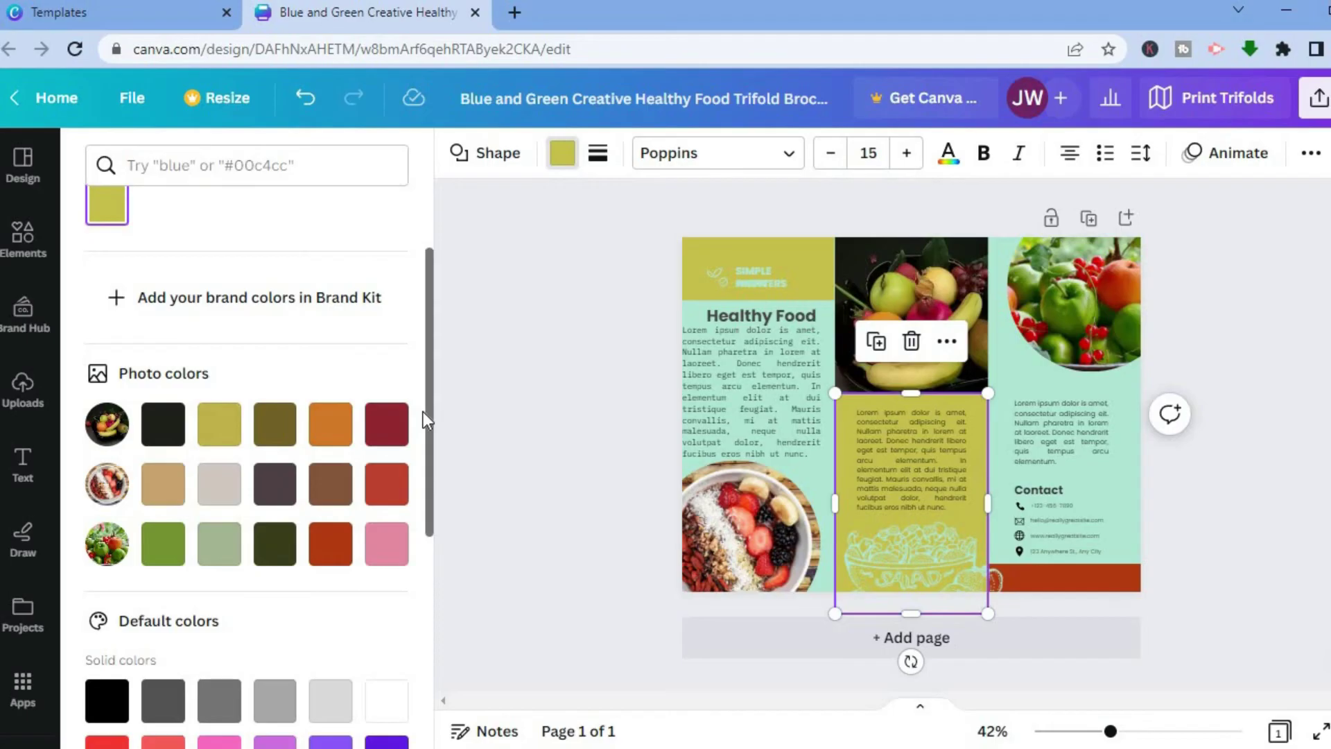
Step: After trying pink, set the middle panel background to custom light green #86E192
{"action": "left_click", "coordinate": [385, 548]}
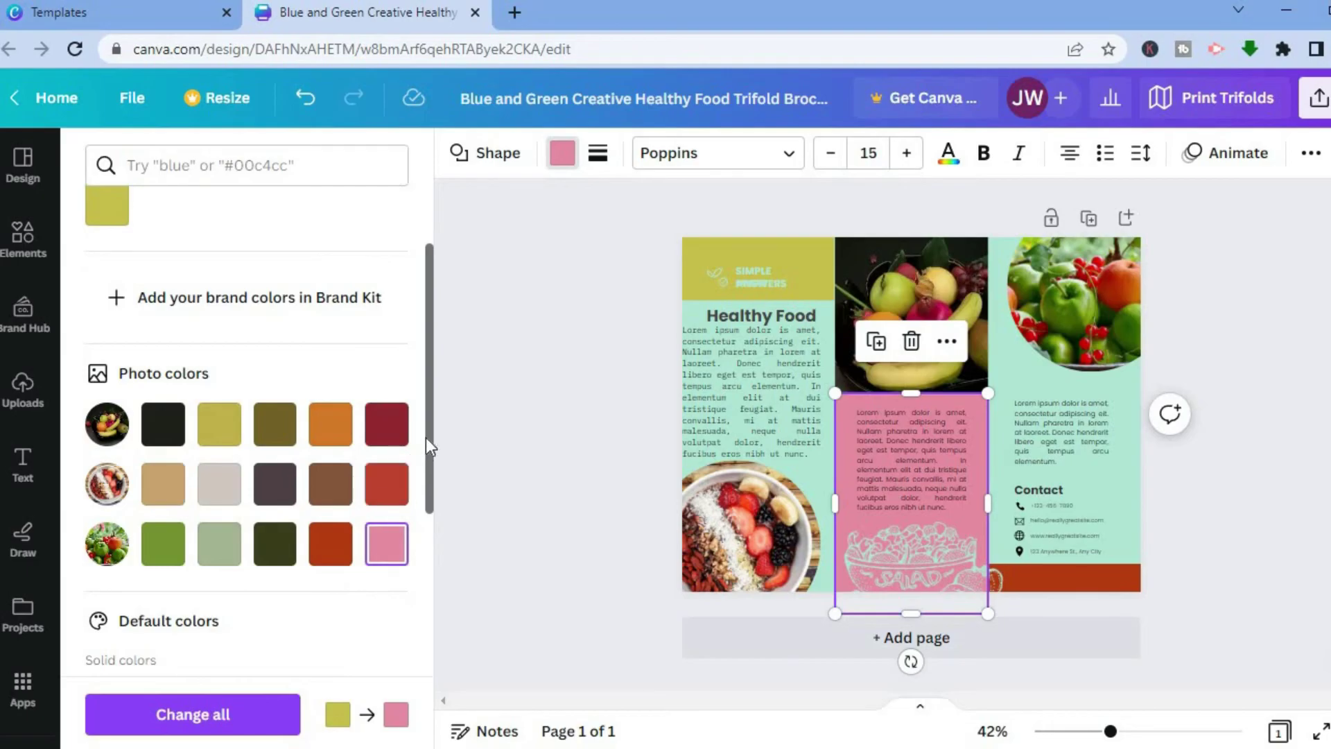
{"action": "left_click_drag", "start_coordinate": [427, 440], "coordinate": [436, 311]}
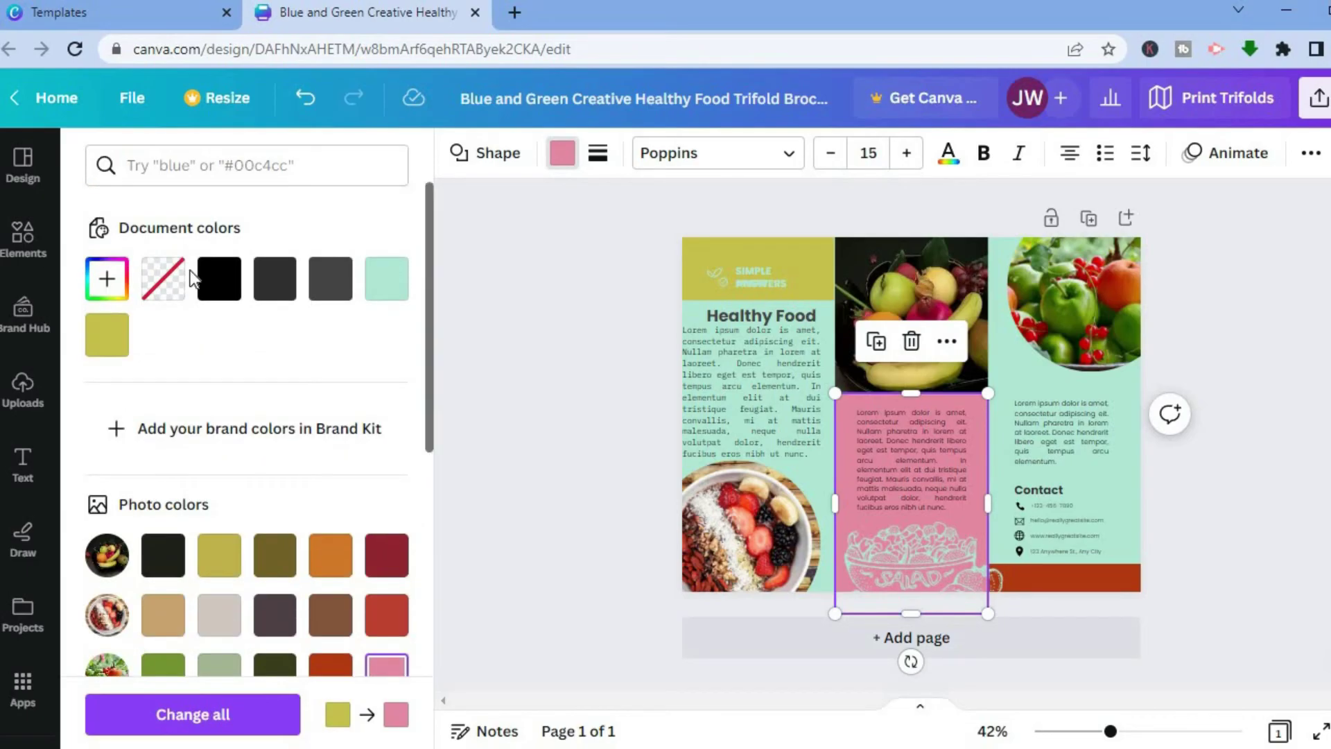
{"action": "left_click", "coordinate": [103, 283]}
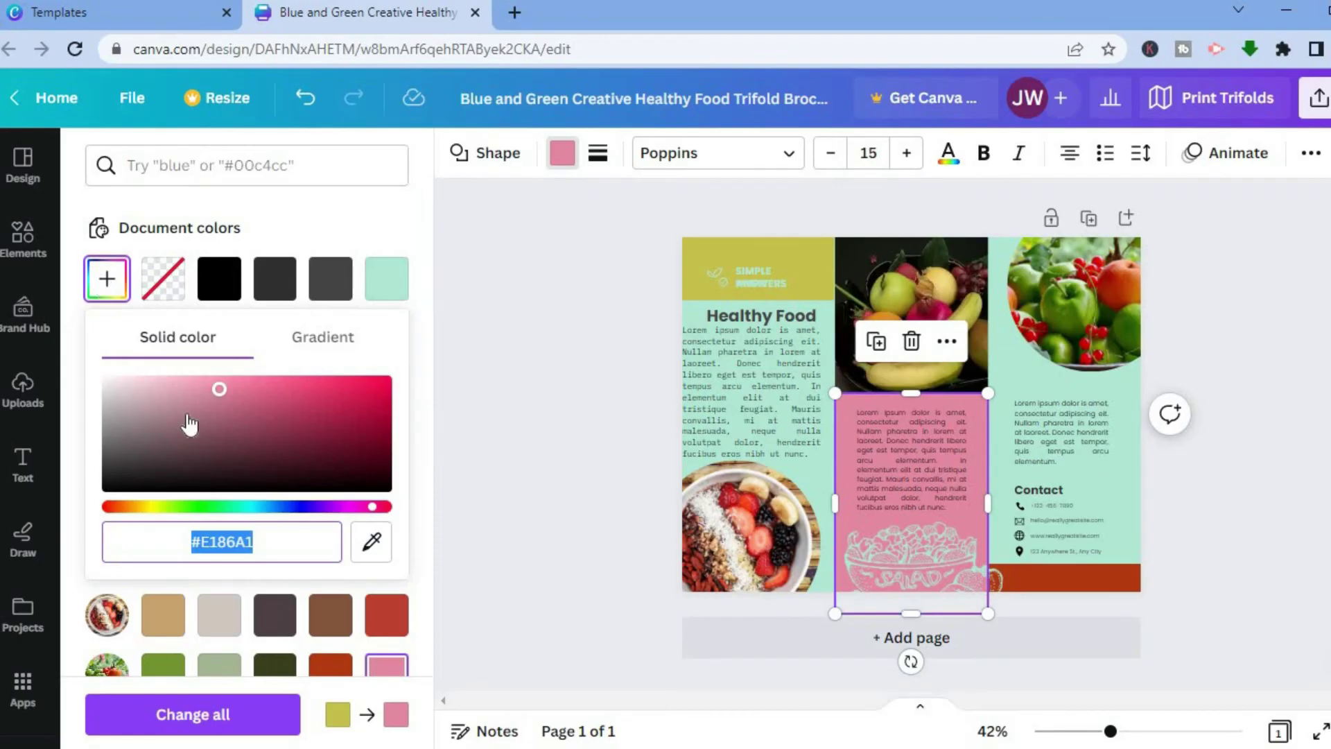
{"action": "left_click", "coordinate": [207, 506]}
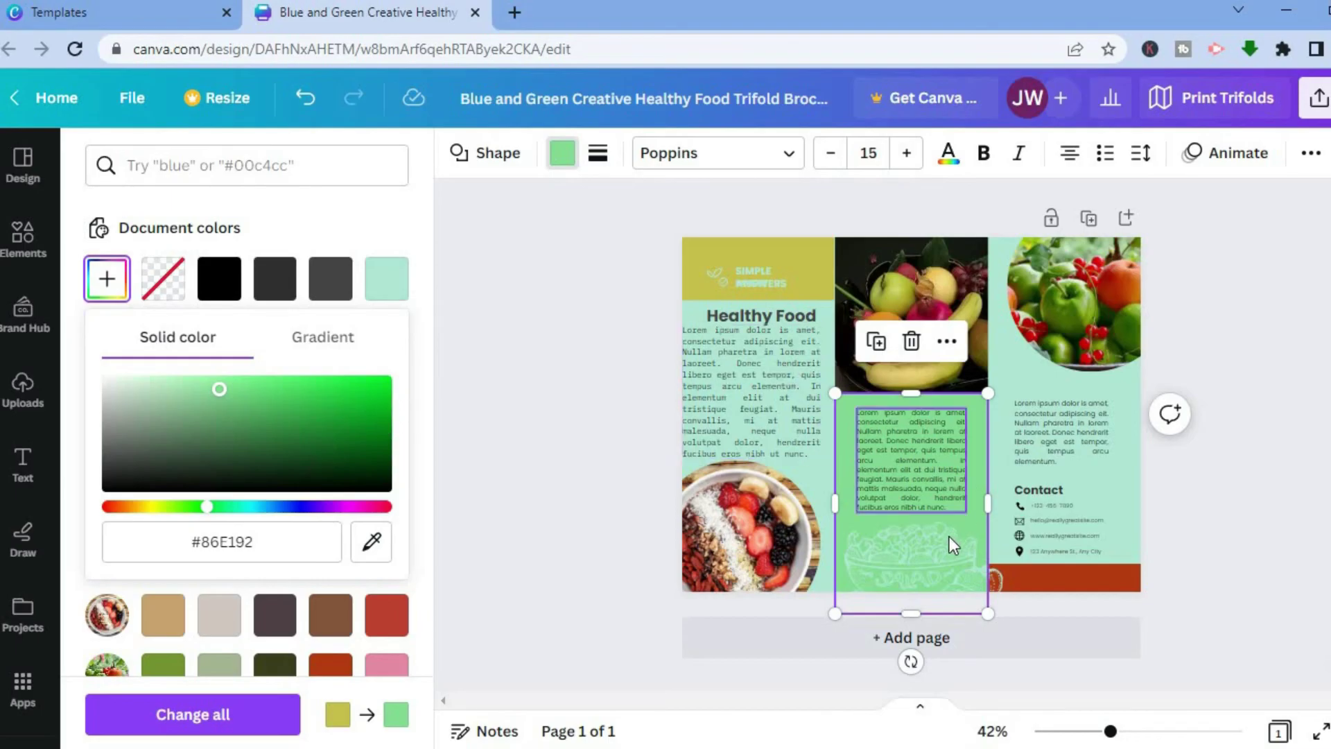
{"action": "key", "text": "Escape"}
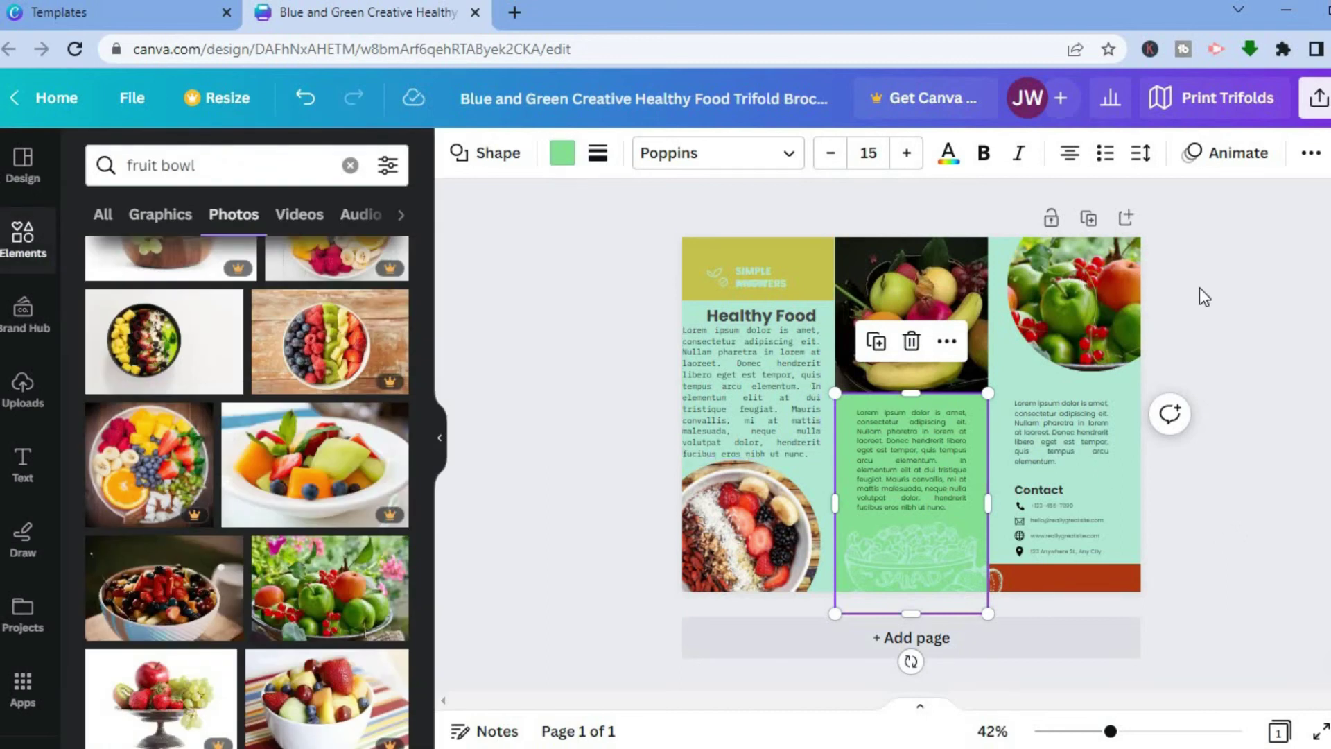
{"action": "left_click", "coordinate": [1317, 104]}
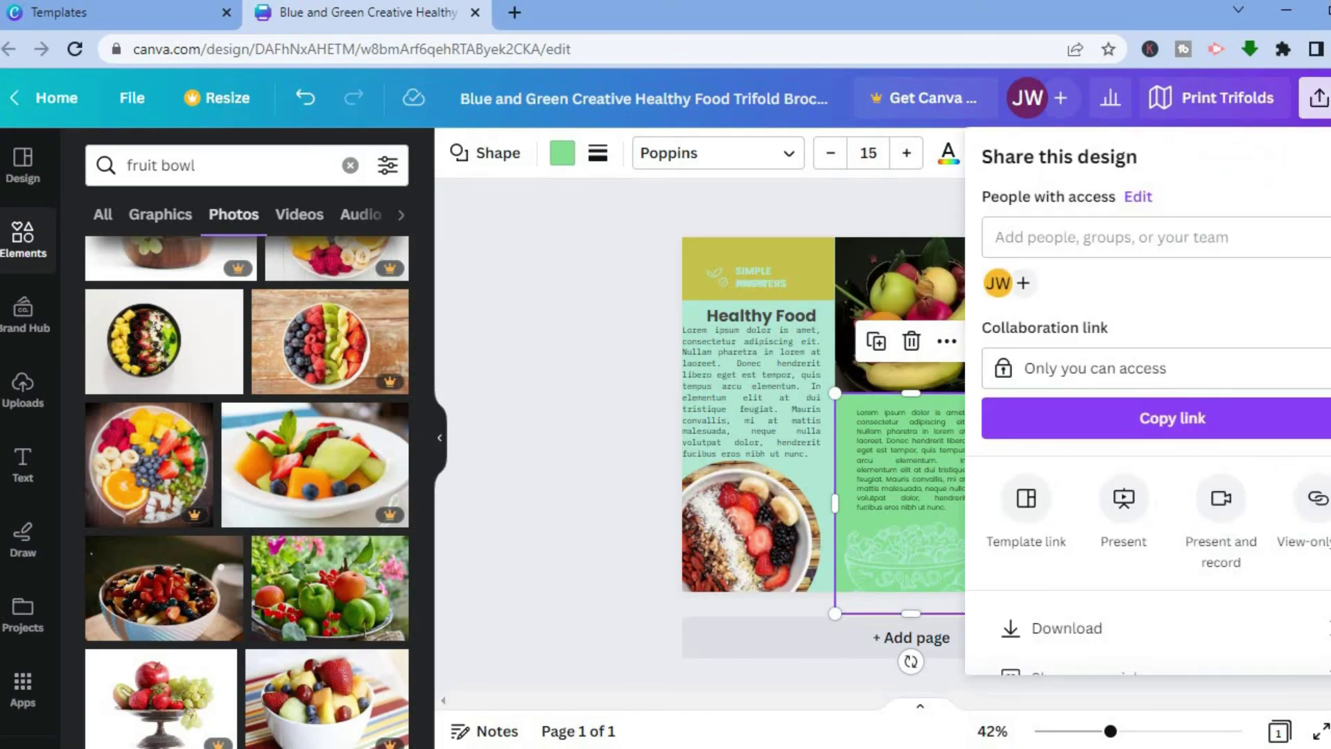
{"action": "scroll", "coordinate": [1148, 401], "scroll_direction": "down", "scroll_amount": 2}
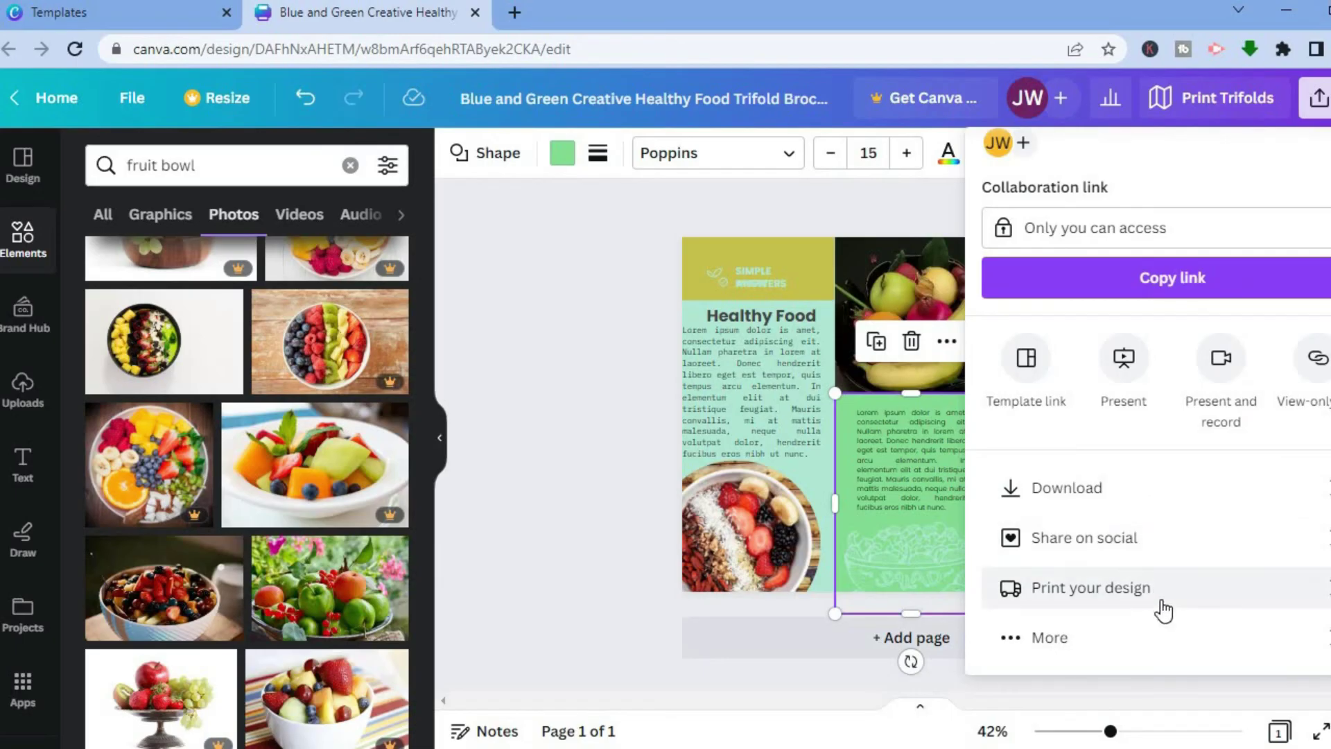
{"action": "left_click", "coordinate": [1148, 499]}
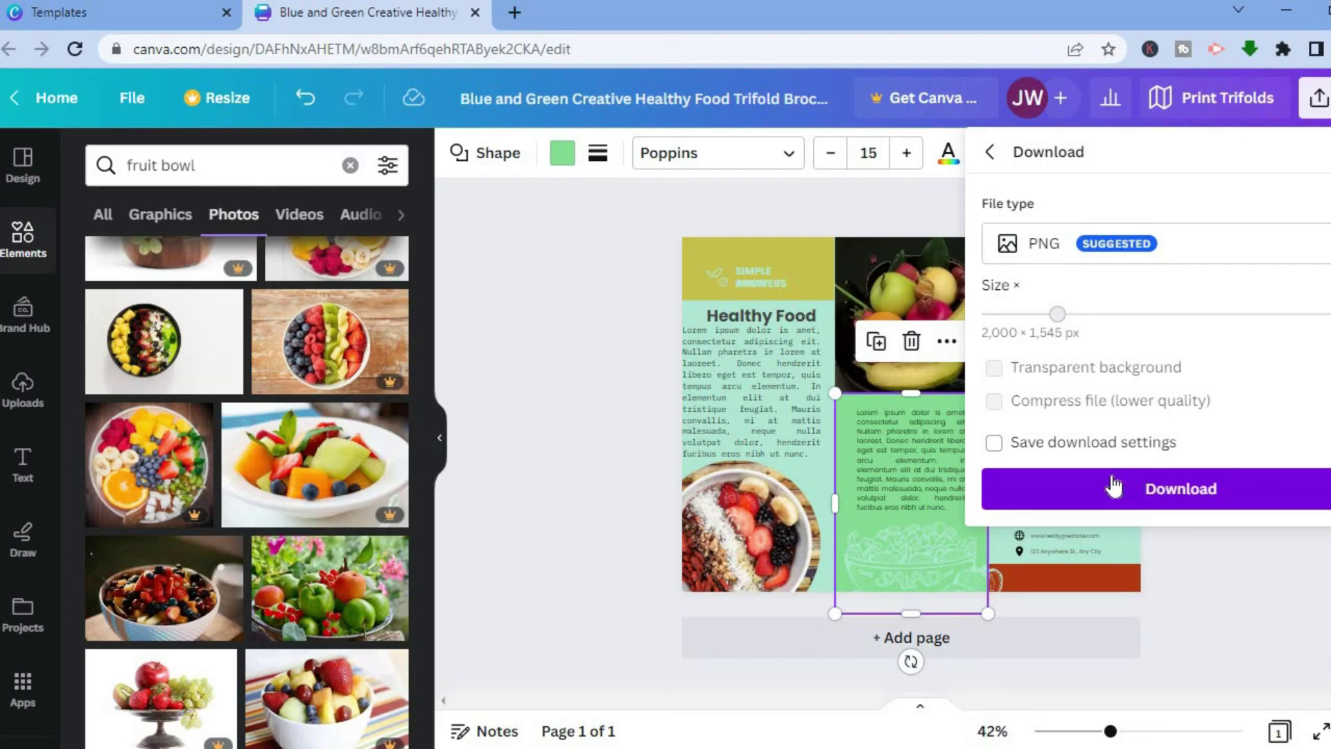
{"action": "left_click", "coordinate": [990, 152]}
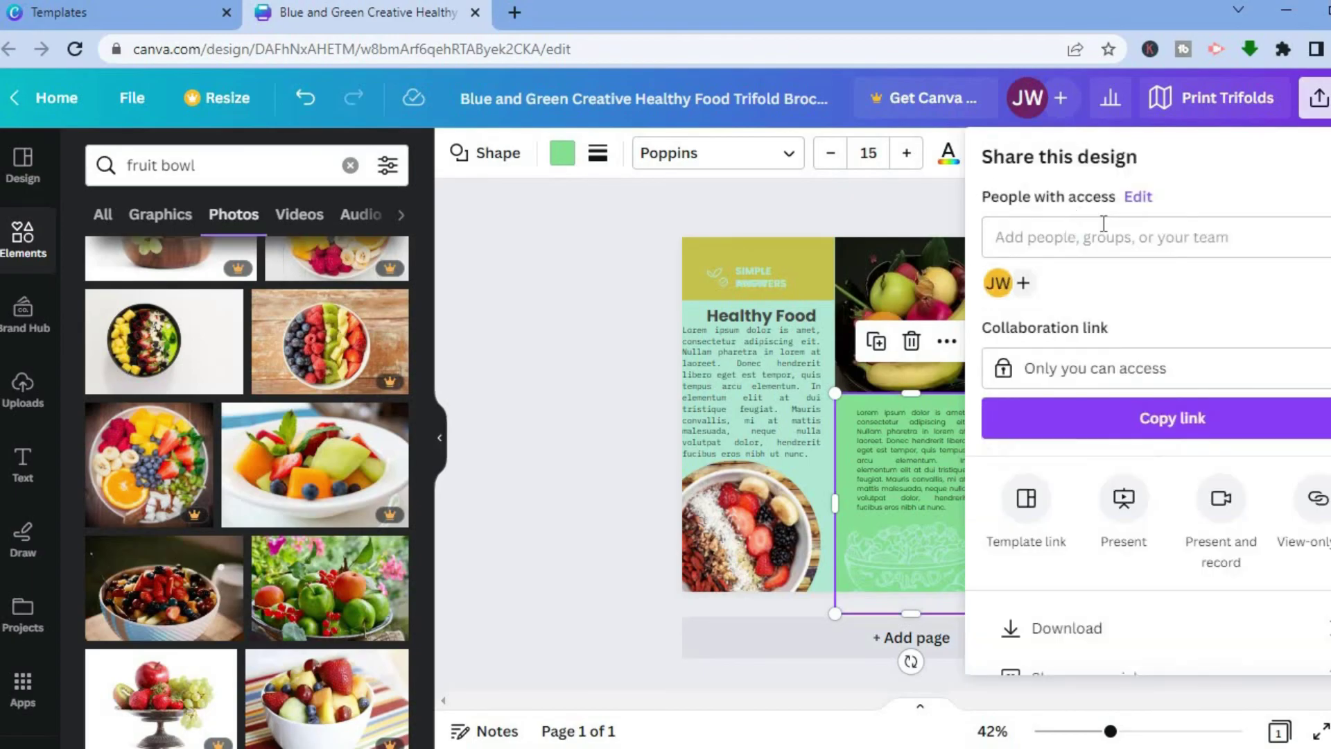
{"action": "left_click", "coordinate": [858, 202]}
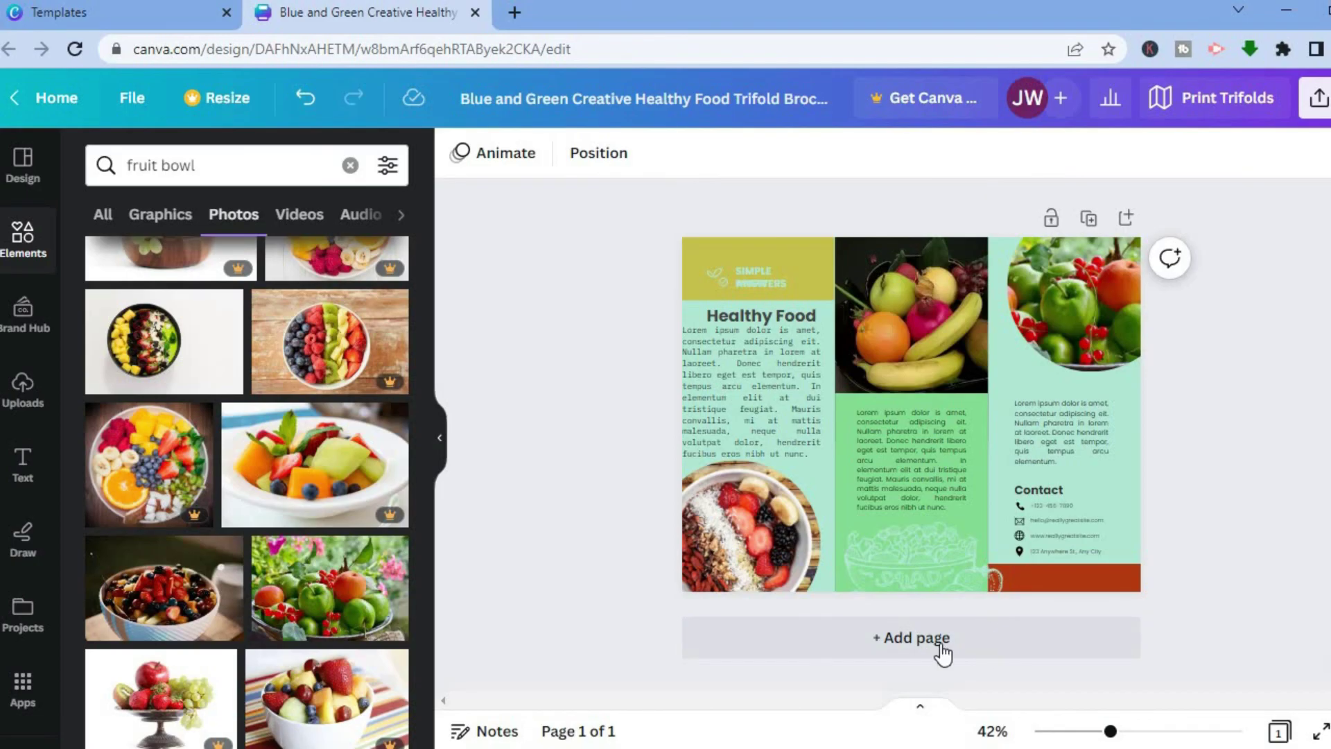
Step: Duplicate the leaflet page and review both Page 1 and Page 2
{"action": "left_click", "coordinate": [1089, 221]}
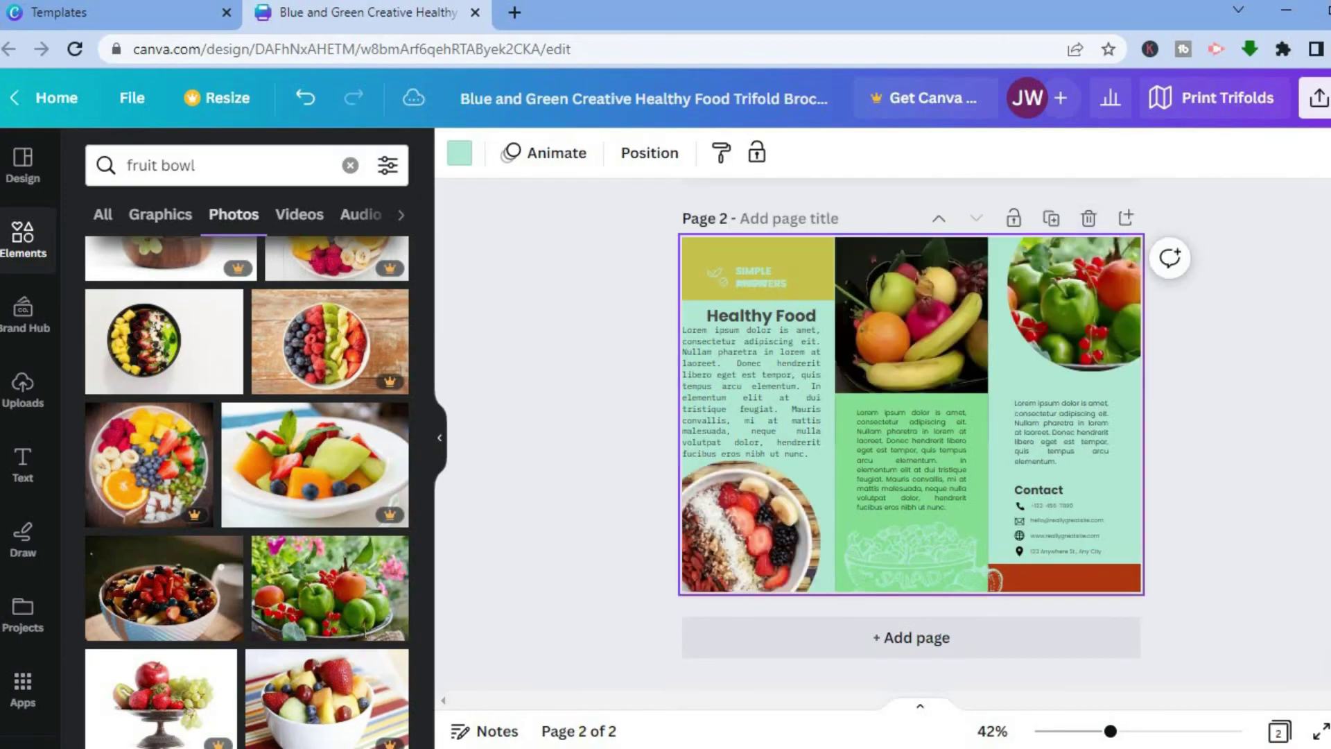
{"action": "scroll", "coordinate": [911, 416], "scroll_direction": "up", "scroll_amount": 5}
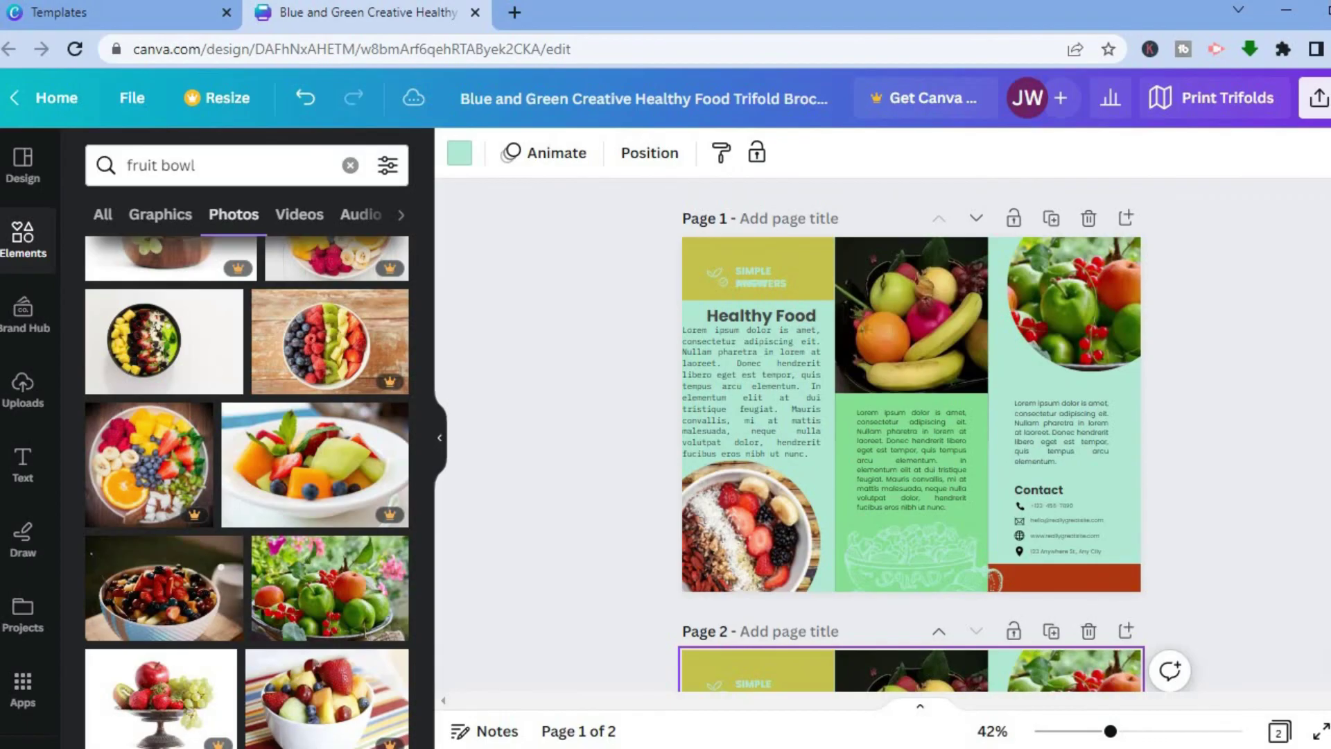
{"action": "scroll", "coordinate": [1250, 556], "scroll_direction": "down", "scroll_amount": 5}
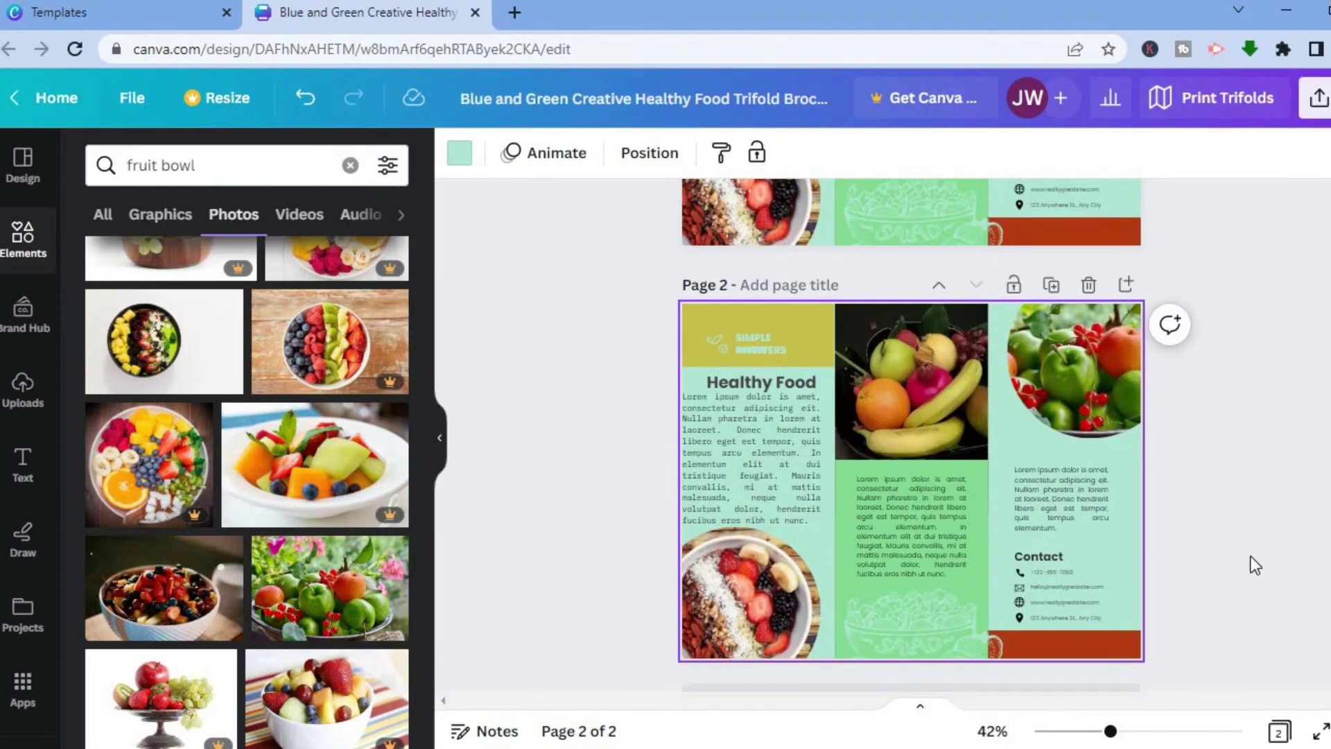